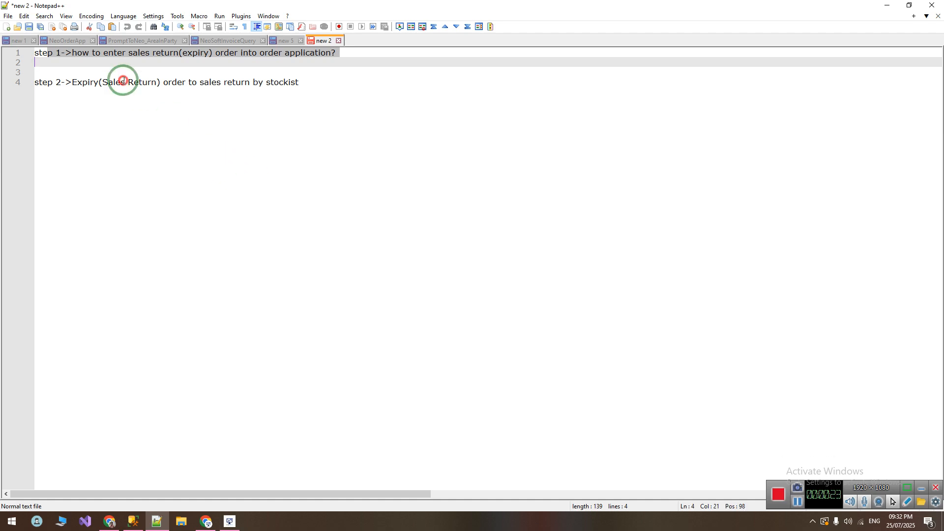
pyautogui.click(125, 82)
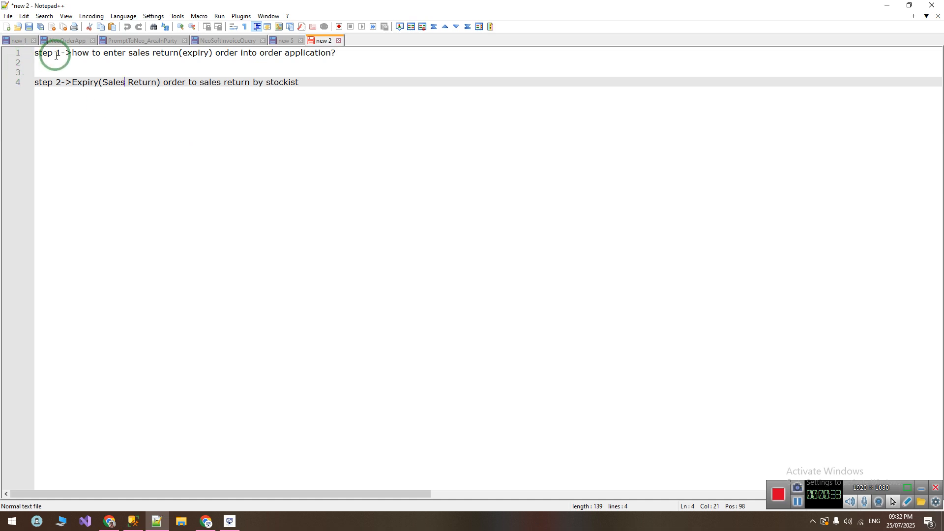
pyautogui.moveTo(34, 53); pyautogui.dragTo(475, 61)
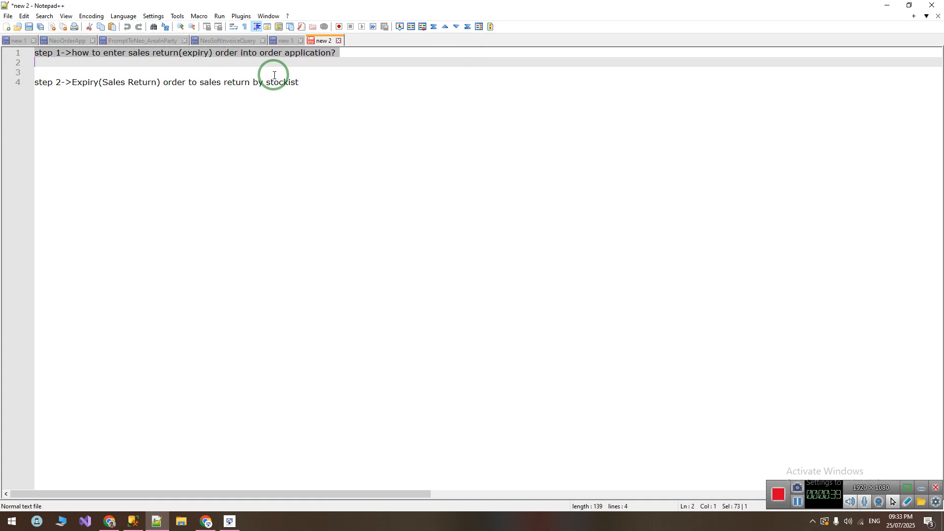
pyautogui.click(164, 59)
pyautogui.click(198, 53)
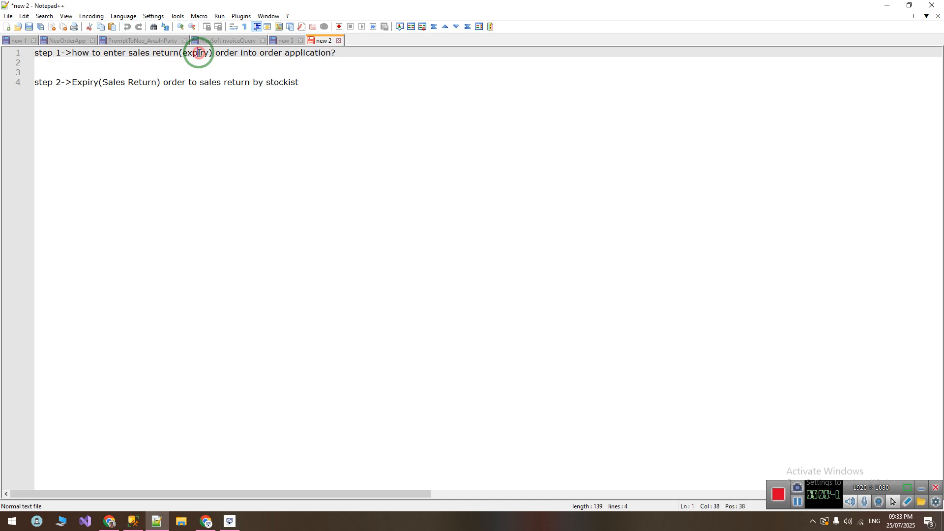
pyautogui.click(264, 56)
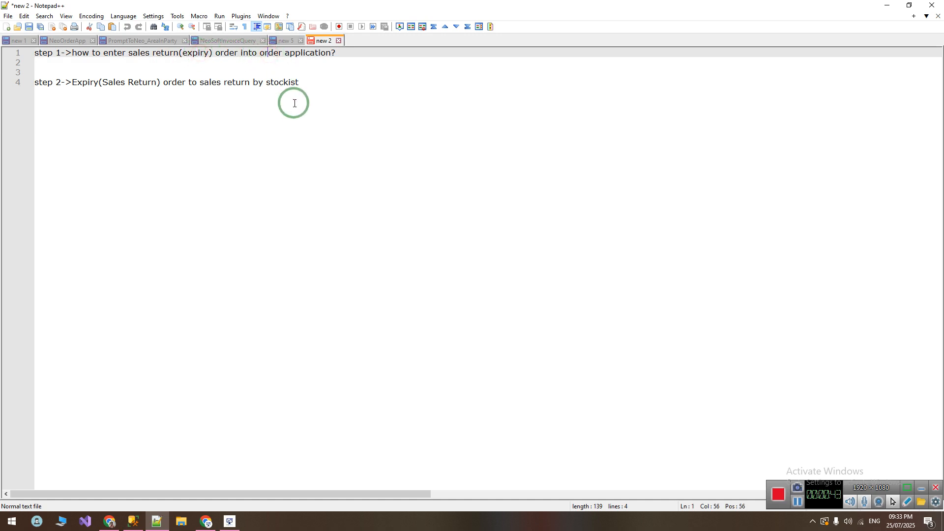
# Step: Minimize the notes, refresh the desktop and switch to the order application in Chrome
pyautogui.click(887, 6)
pyautogui.rightClick(311, 211)
pyautogui.click(319, 236)
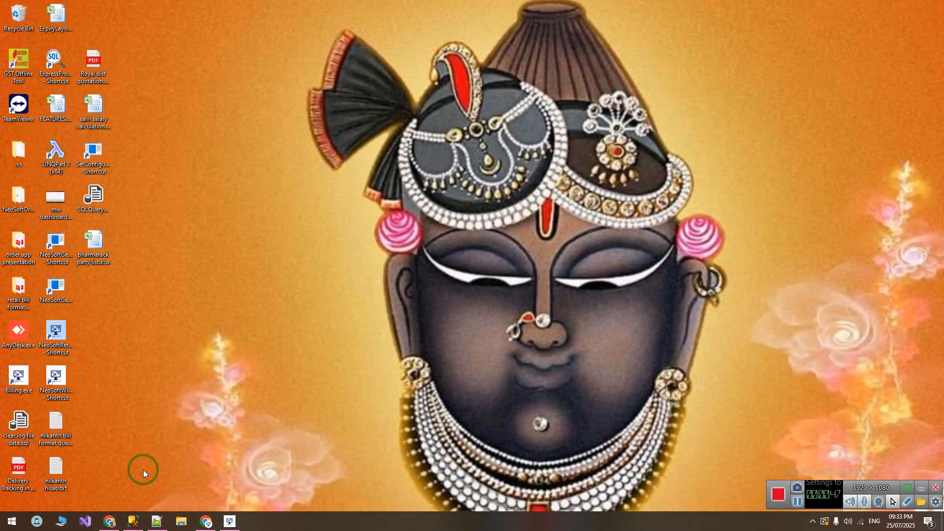
pyautogui.click(109, 523)
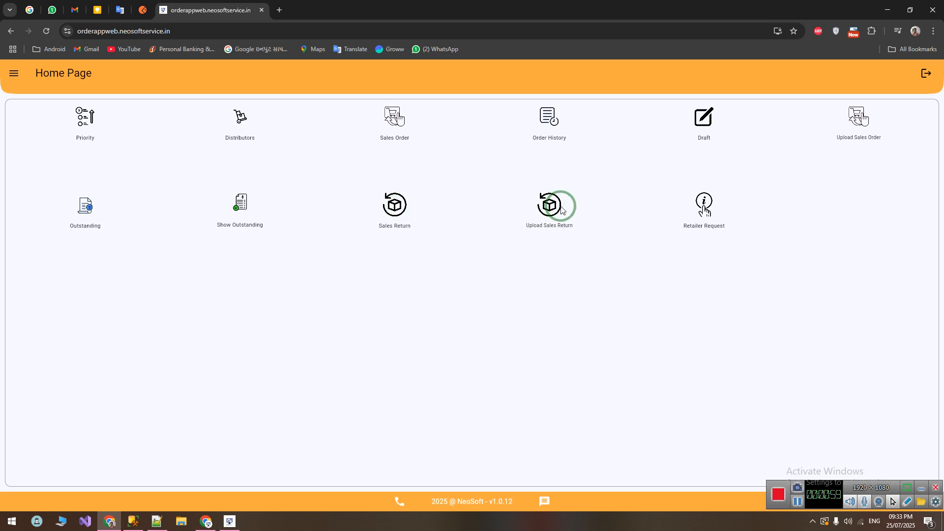
pyautogui.click(399, 212)
pyautogui.click(11, 73)
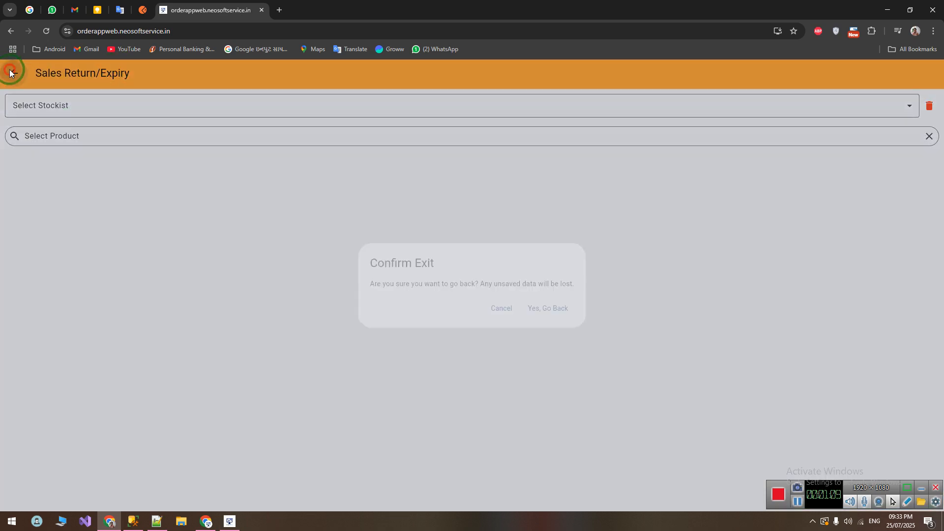
pyautogui.click(541, 306)
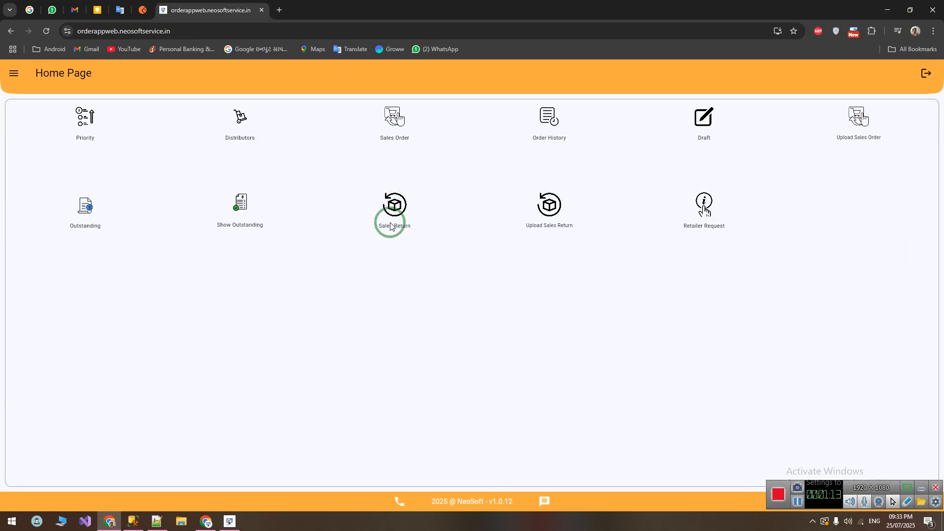
# Step: Open the Sales Return entry page and select TEST FIRM as the stockist, searching for "test"
pyautogui.click(397, 207)
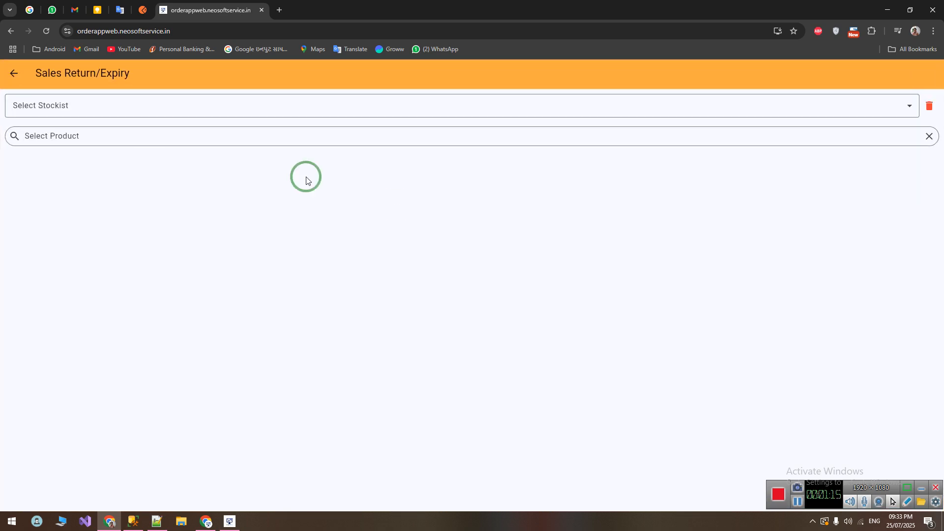
pyautogui.click(42, 104)
pyautogui.click(361, 150)
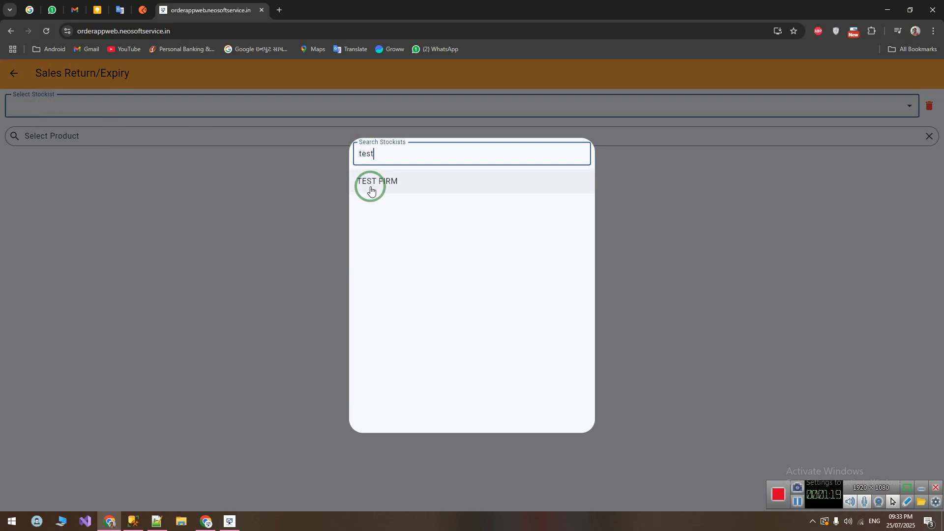
pyautogui.click(371, 185)
# Step: Search the products for "test" and pick TEST PRODUCT-1, with MRP 100 and quantity 1
pyautogui.click(157, 136)
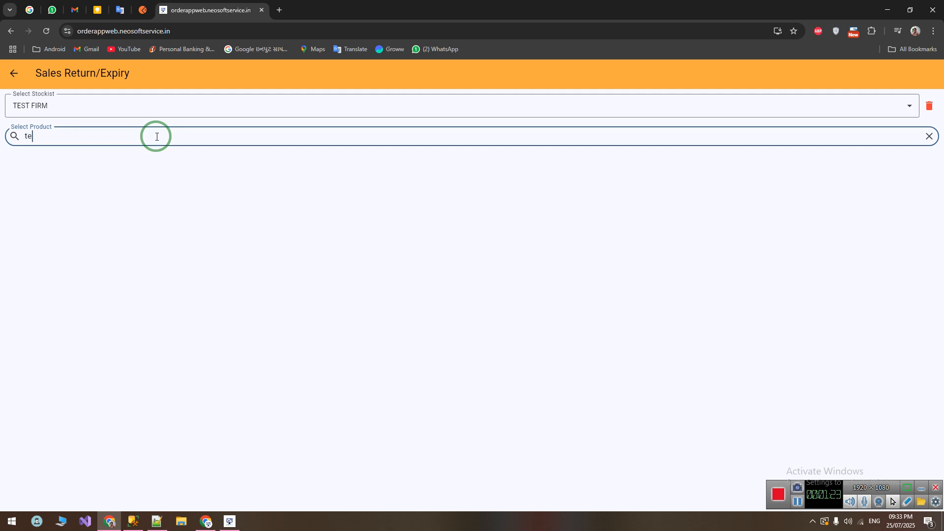
pyautogui.write('test')
pyautogui.click(81, 167)
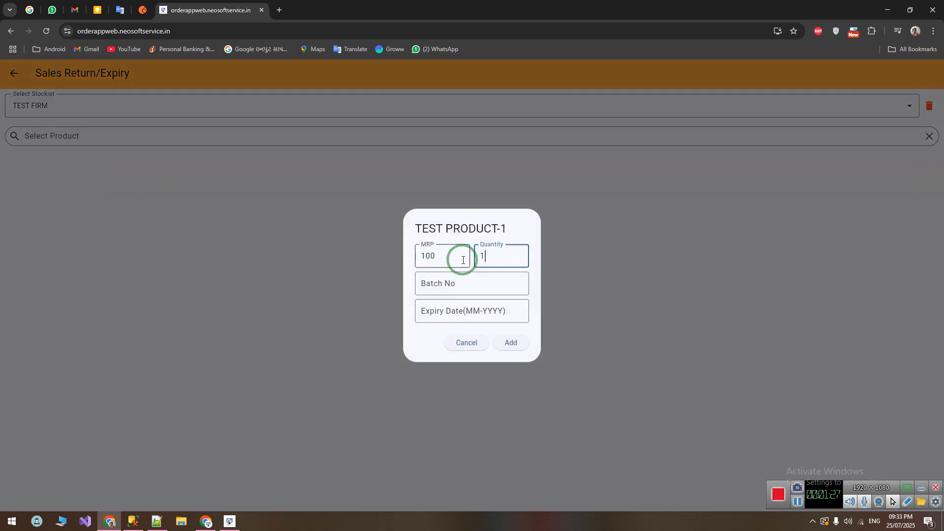
pyautogui.press('Tab')
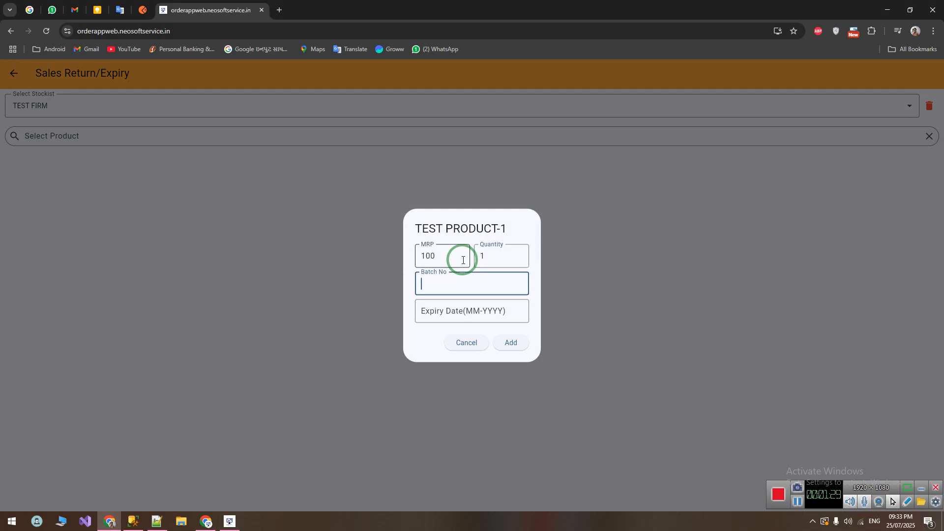
# Step: Look up the batch details in the product master, enter batch number B01 and expiry 05/2025, and add the product to the return
pyautogui.click(224, 528)
pyautogui.click(224, 527)
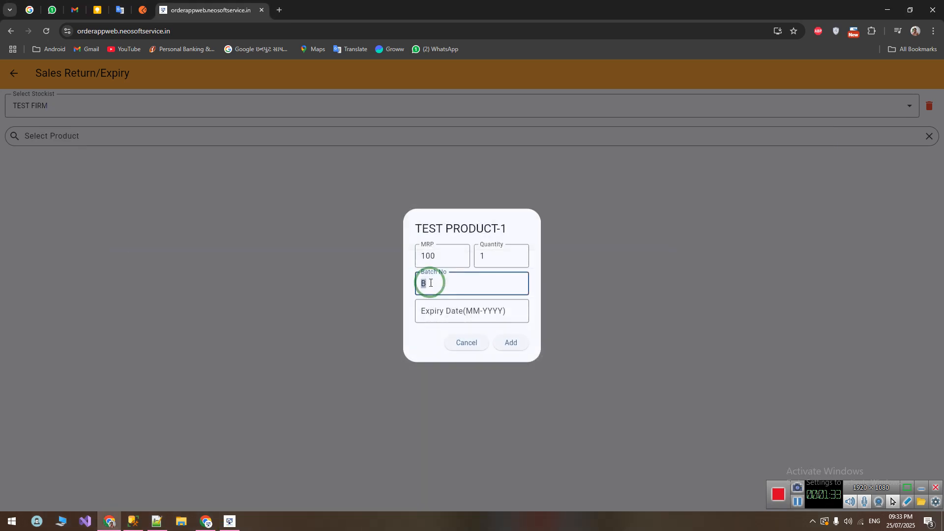
pyautogui.write('B01')
pyautogui.click(432, 311)
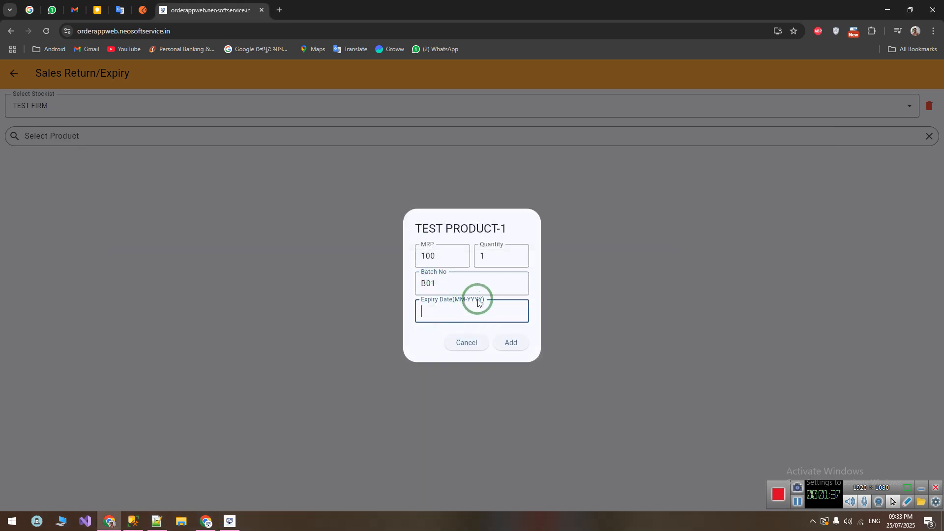
pyautogui.click(229, 522)
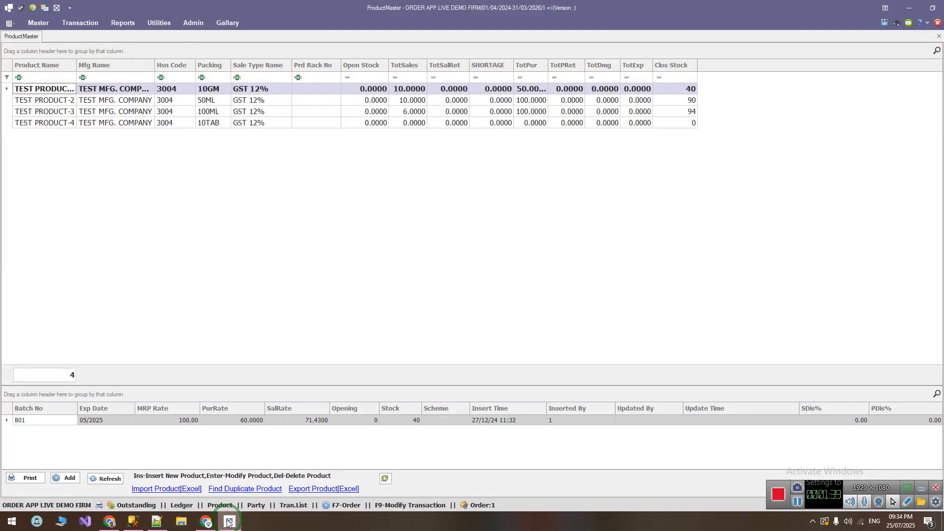
pyautogui.click(228, 523)
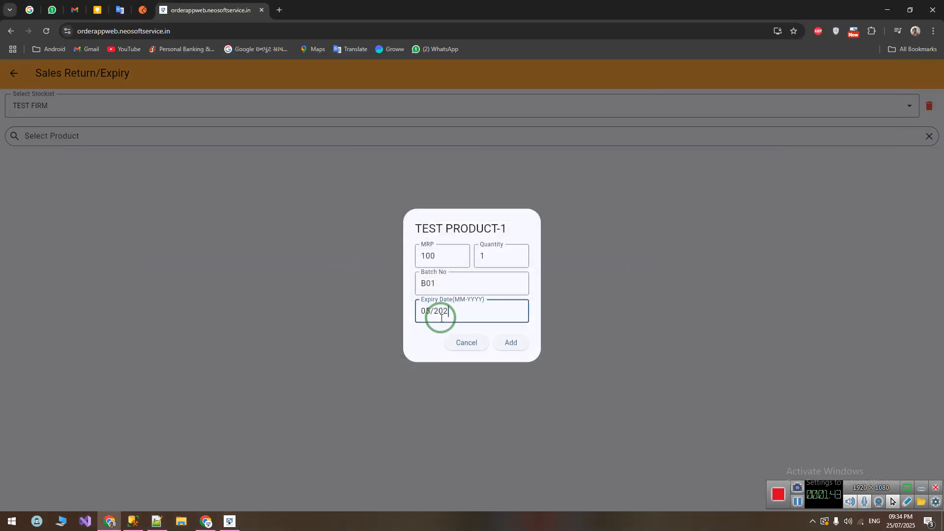
pyautogui.click(511, 341)
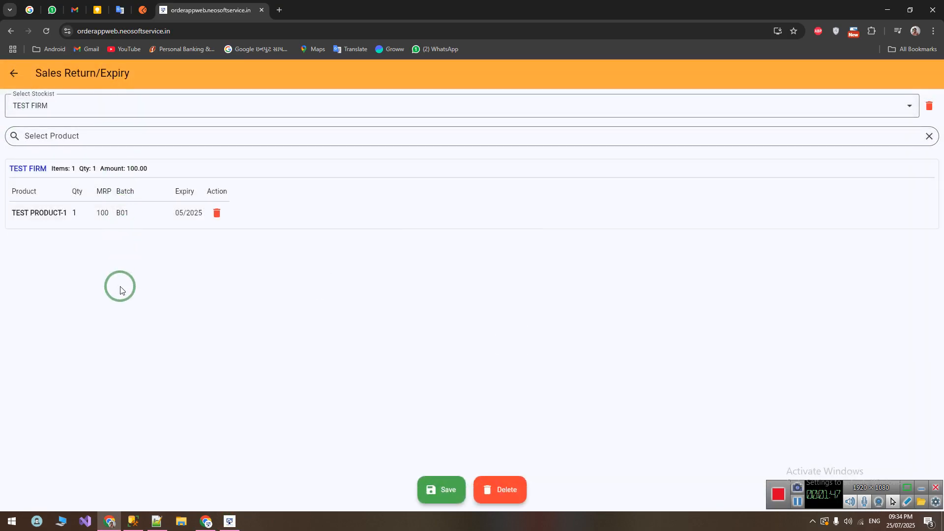
# Step: Save the TEST FIRM sales return and go back to the home page
pyautogui.click(57, 133)
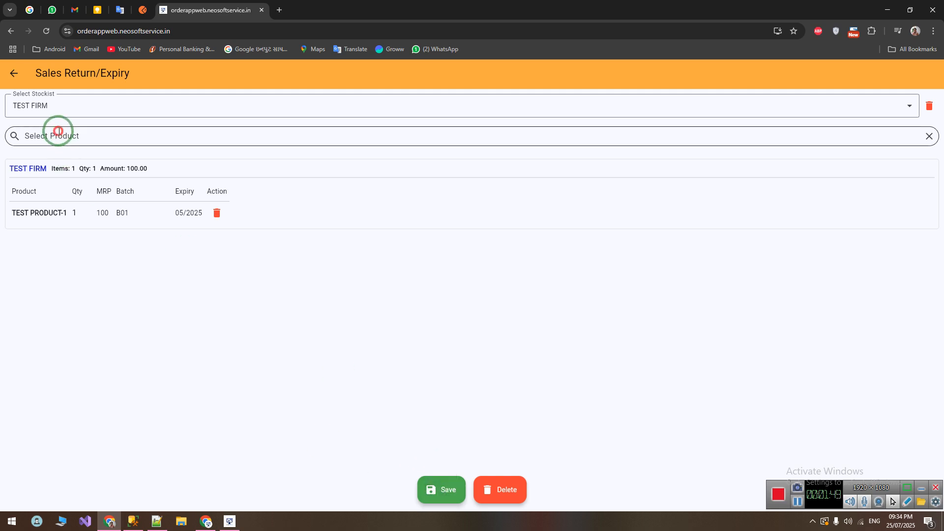
pyautogui.click(443, 491)
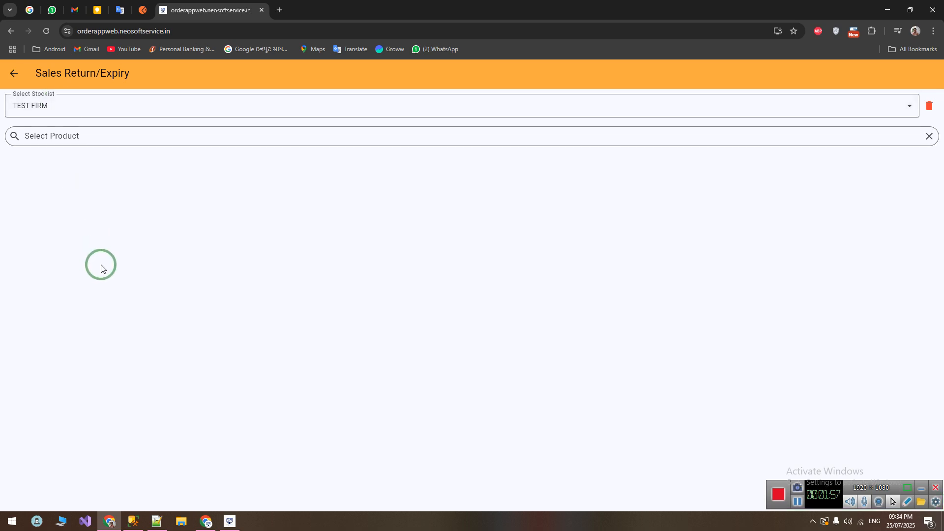
pyautogui.click(13, 73)
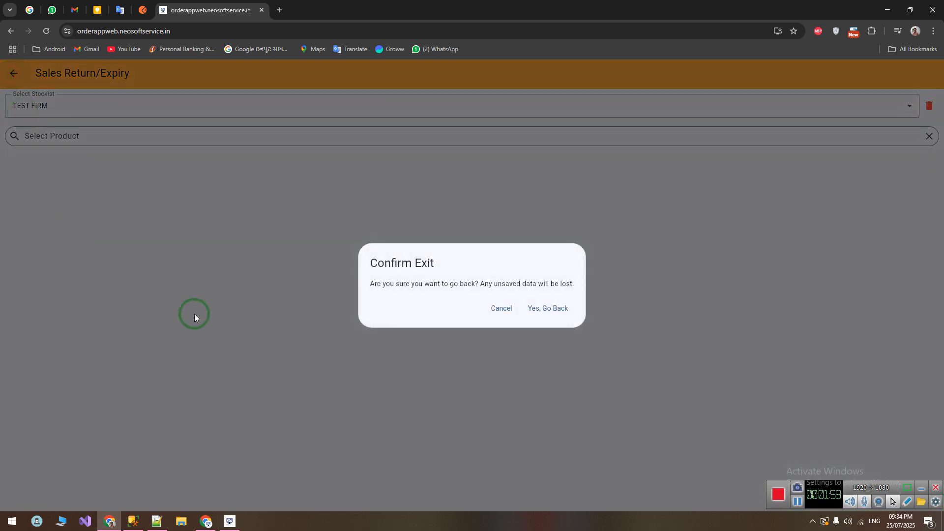
pyautogui.click(564, 314)
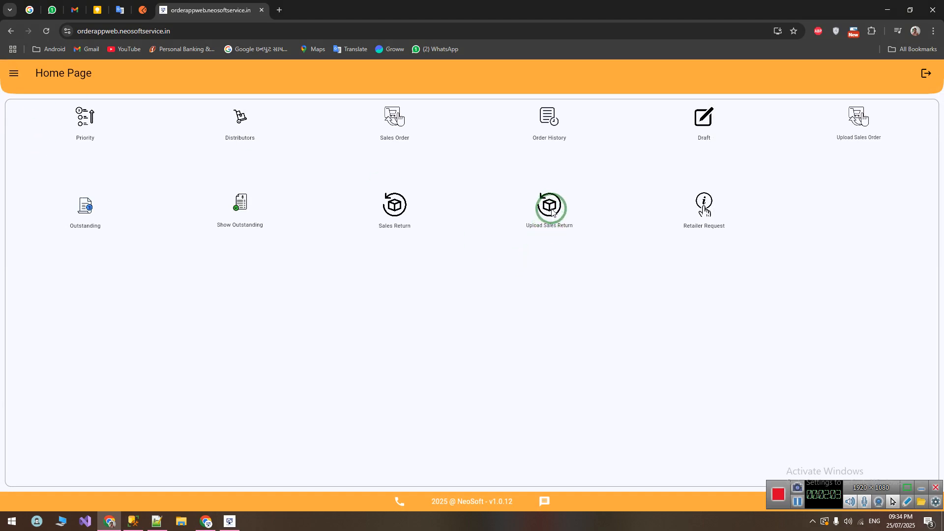
# Step: Open the sales return upload page along with its Excel layout file and select TEST FIRM as the stockist
pyautogui.click(584, 313)
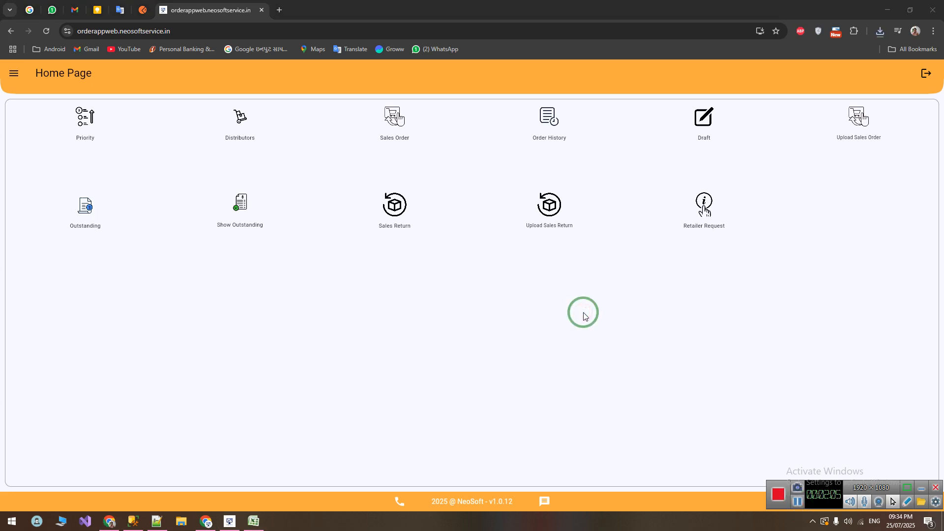
pyautogui.click(550, 204)
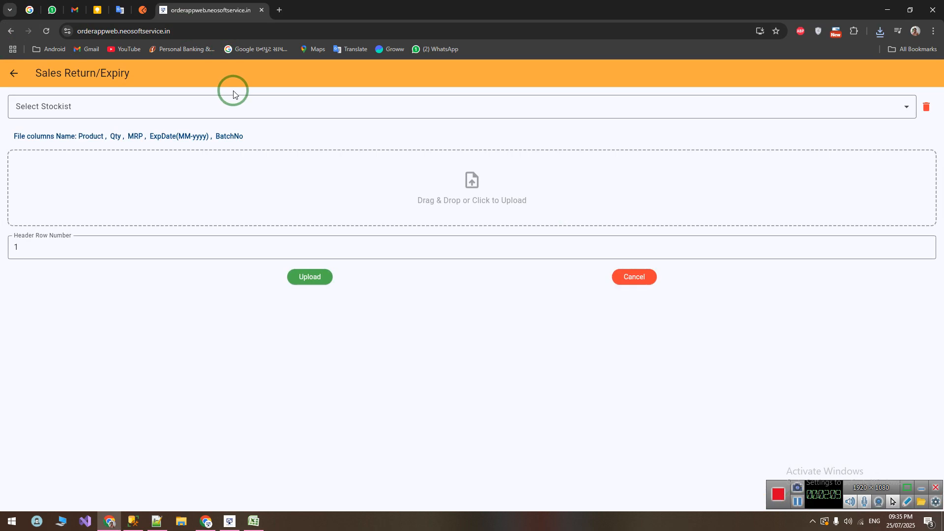
pyautogui.click(182, 114)
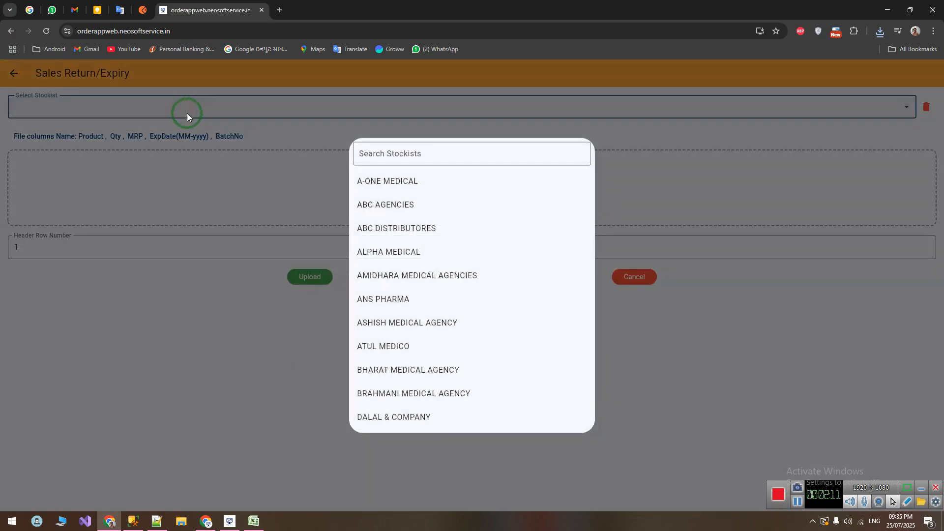
pyautogui.click(401, 155)
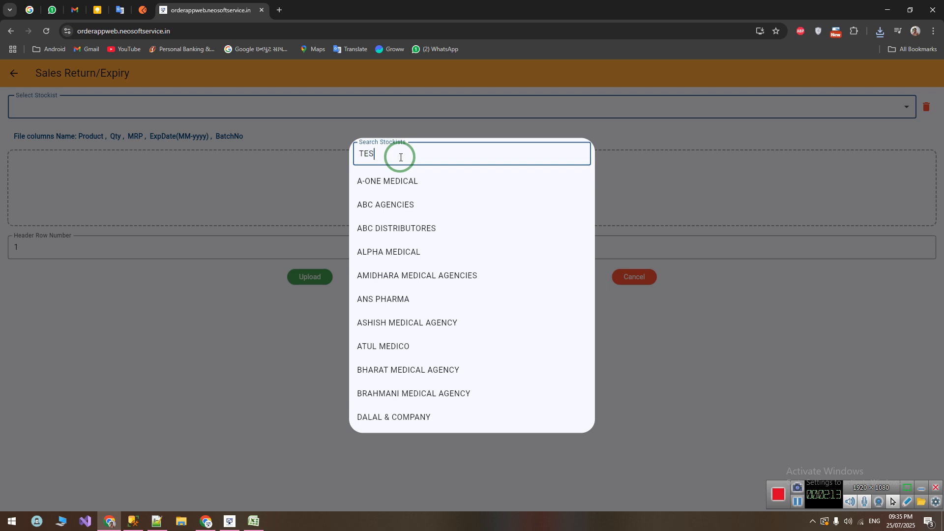
pyautogui.click(386, 178)
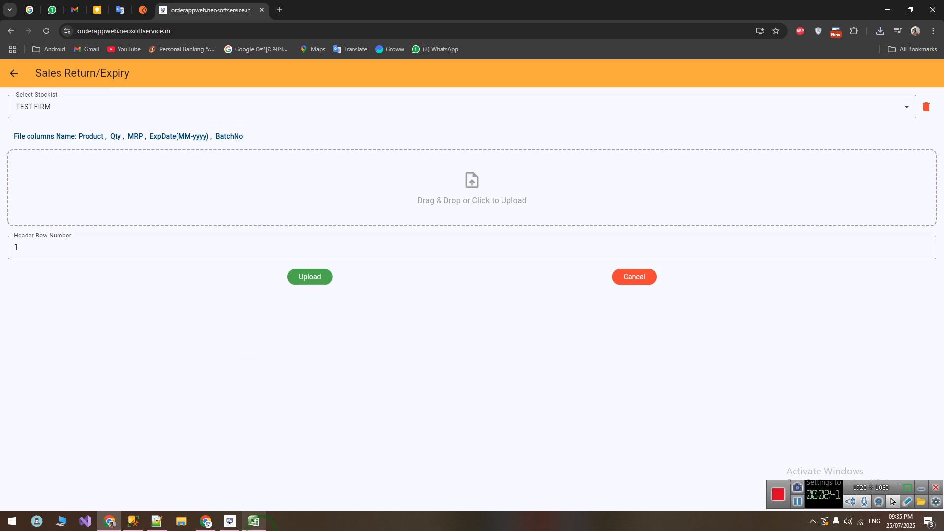
# Step: Compare the product, MRP, batch, expiry and quantity columns in ExpiryLayout.xlsx with the product and batch records in the product master
pyautogui.click(253, 472)
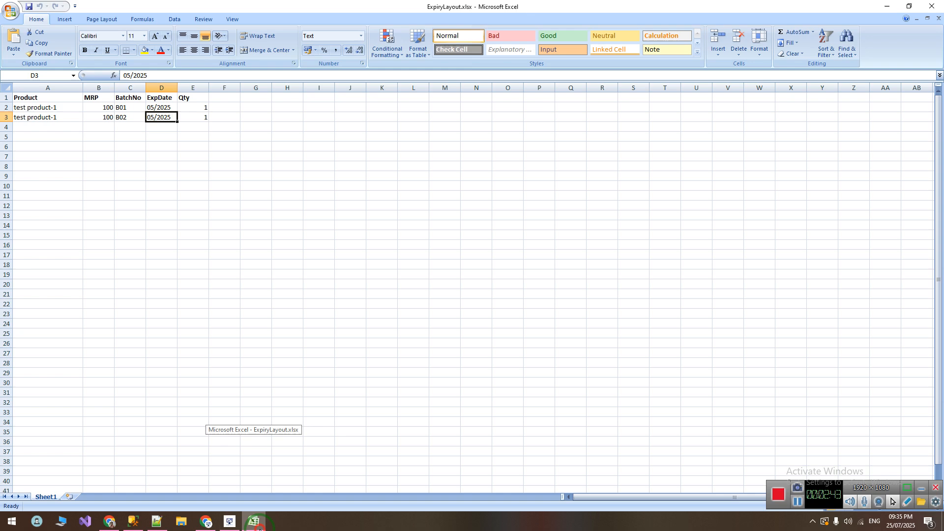
pyautogui.moveTo(49, 106); pyautogui.dragTo(199, 128)
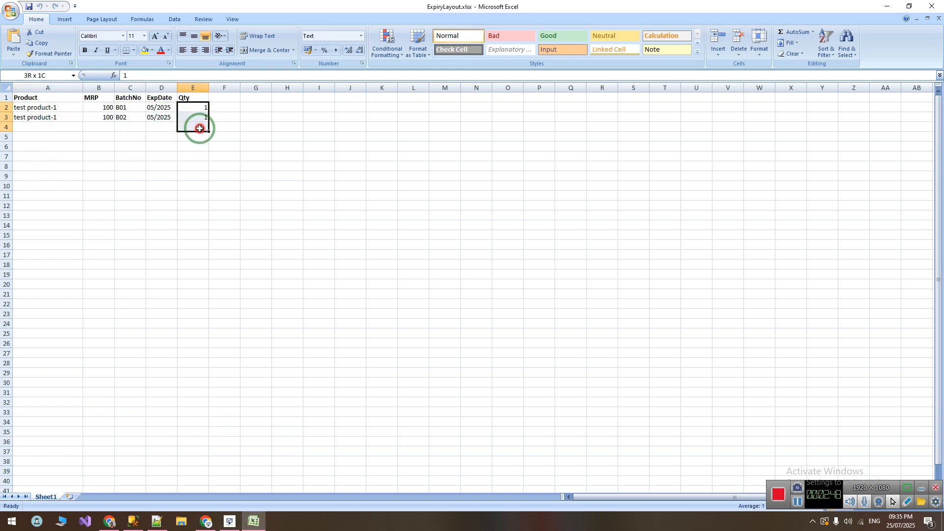
pyautogui.click(133, 111)
pyautogui.click(230, 522)
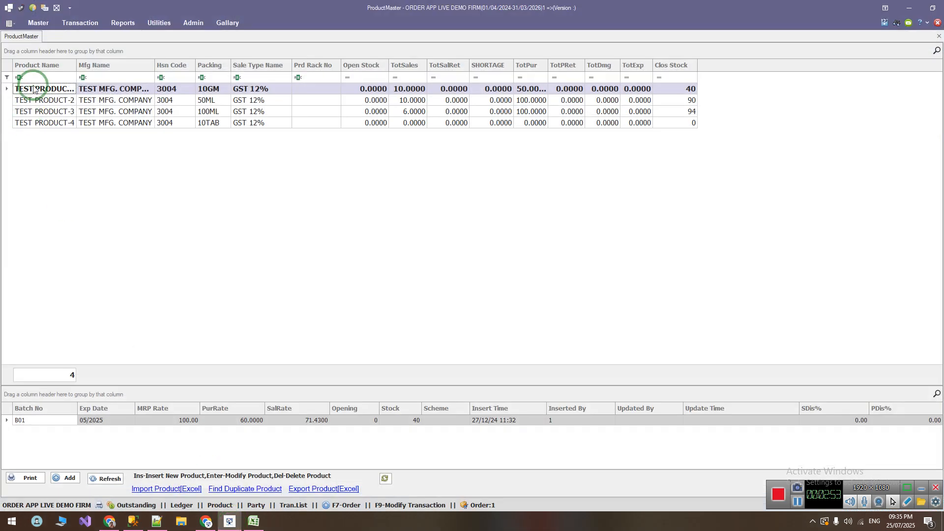
pyautogui.moveTo(77, 65); pyautogui.dragTo(95, 65)
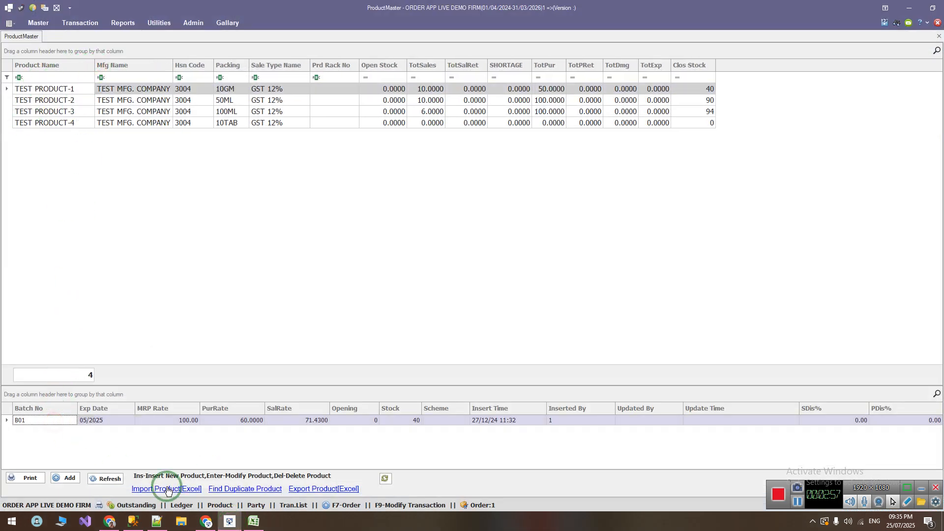
pyautogui.click(254, 521)
pyautogui.click(133, 120)
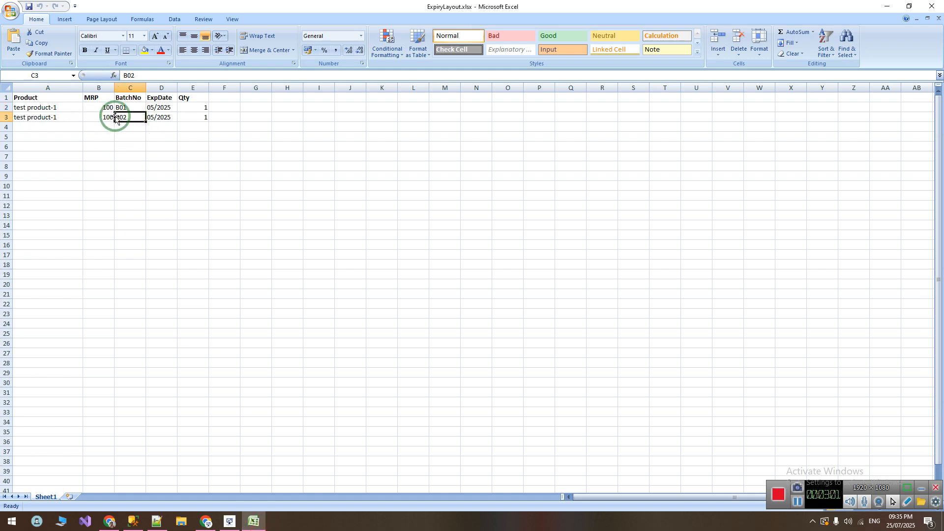
pyautogui.click(253, 522)
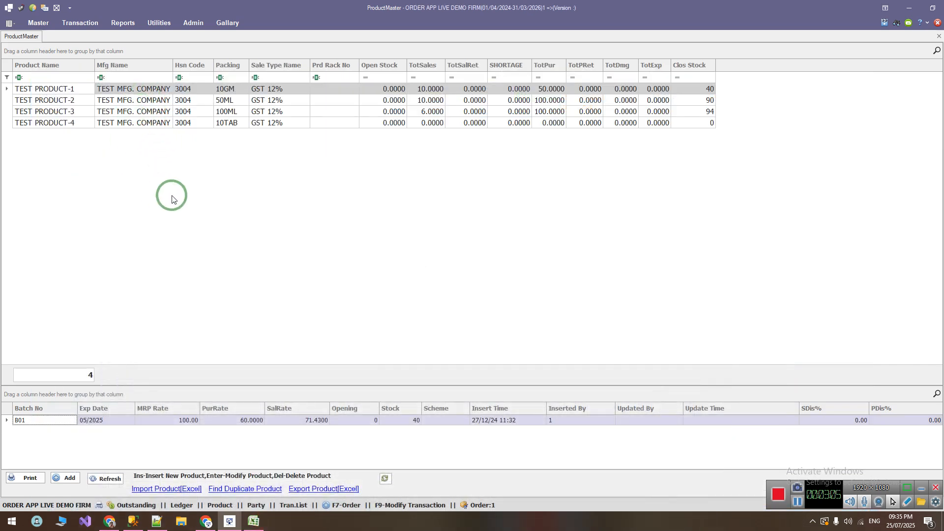
pyautogui.click(253, 522)
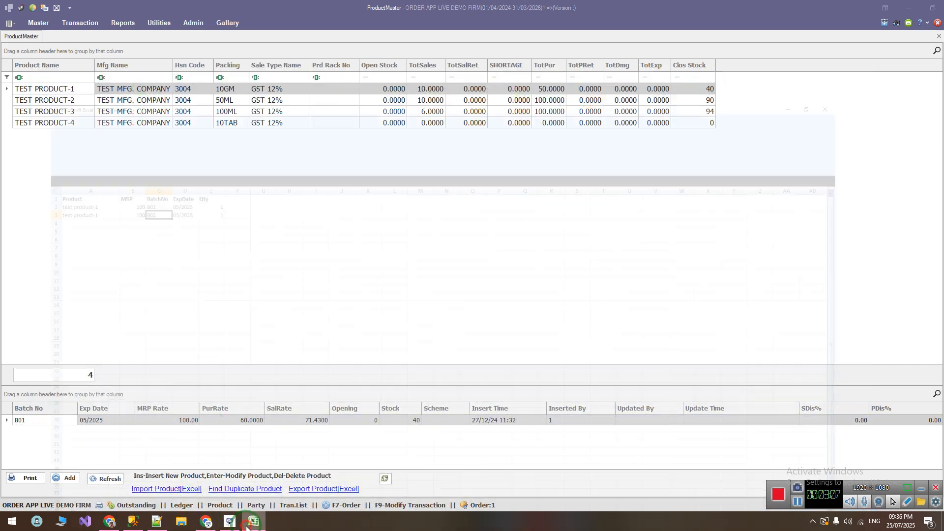
pyautogui.click(159, 117)
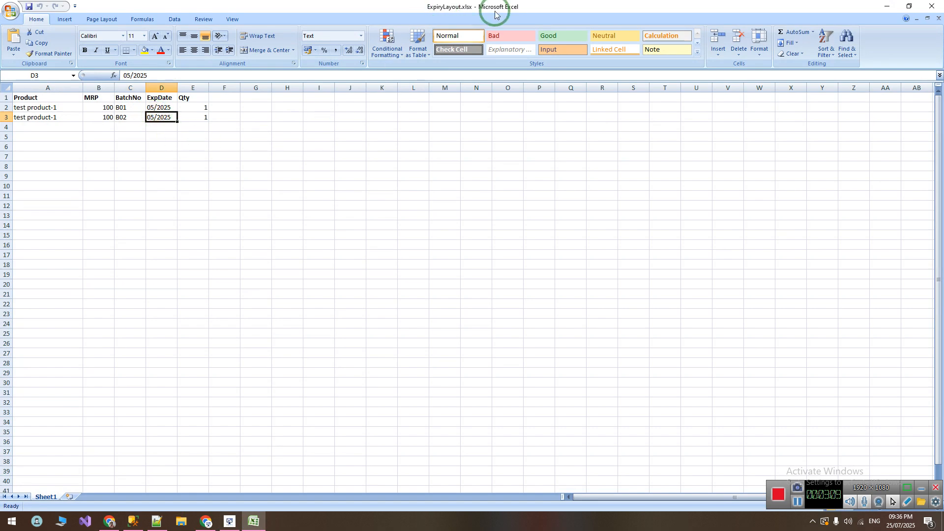
# Step: Close the Excel layout file and upload ExpiryLayout.xlsx from Downloads as the TEST FIRM sales return, with header row 1
pyautogui.click(938, 8)
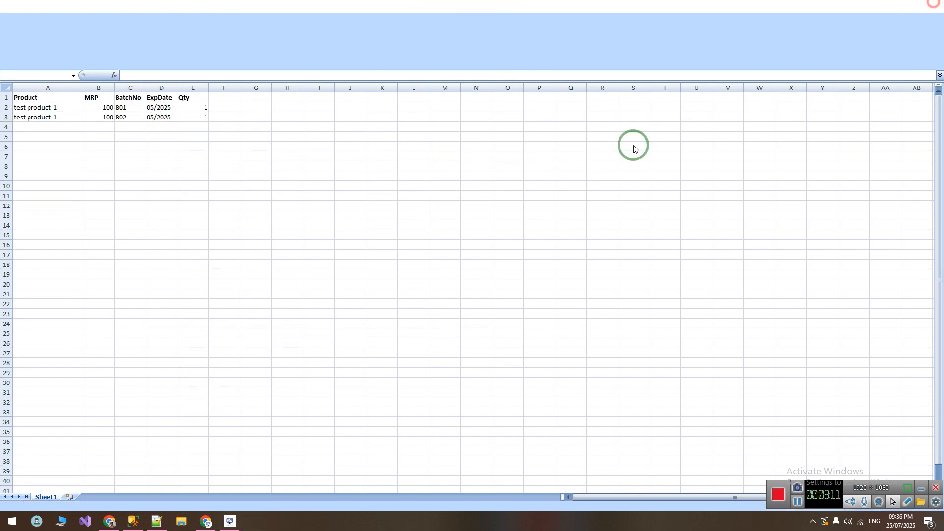
pyautogui.click(207, 524)
pyautogui.click(207, 525)
pyautogui.click(111, 523)
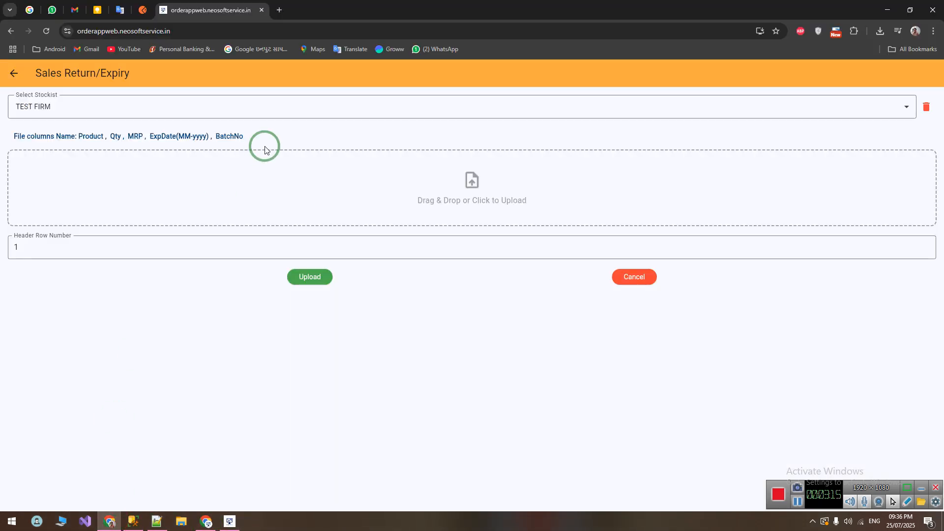
pyautogui.click(392, 195)
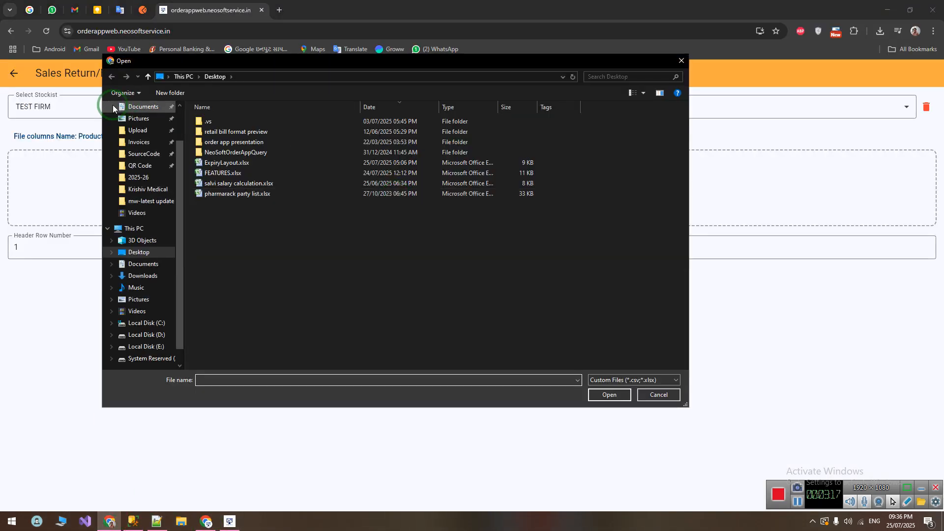
pyautogui.scroll(1, 142, 148)
pyautogui.click(144, 139)
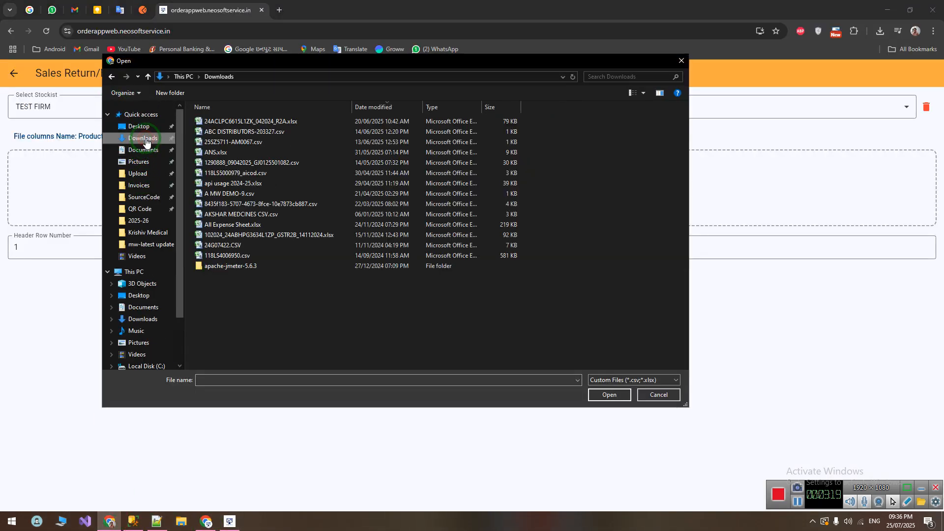
pyautogui.doubleClick(230, 121)
pyautogui.click(306, 274)
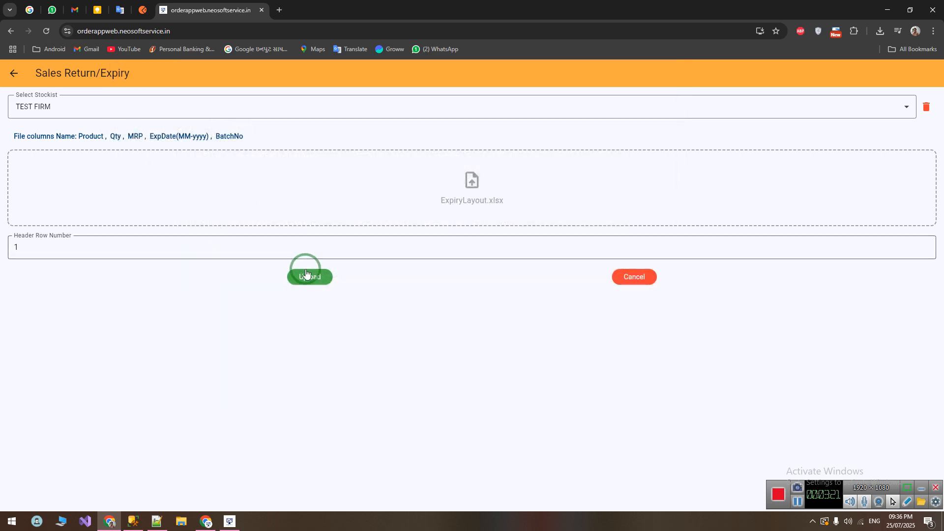
pyautogui.click(309, 277)
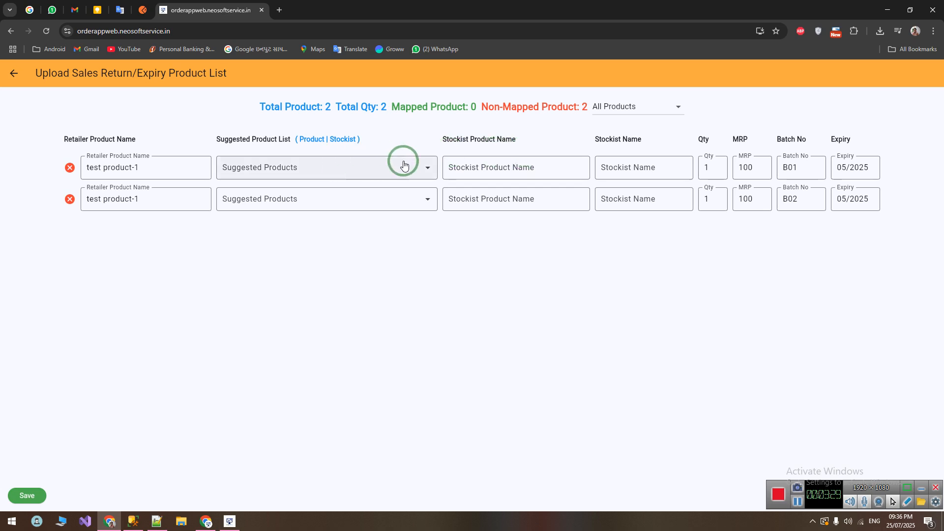
# Step: Map both uploaded test product-1 rows, batches B01 and B02, to TEST PRODUCT-1 | TEST FIRM
pyautogui.click(428, 163)
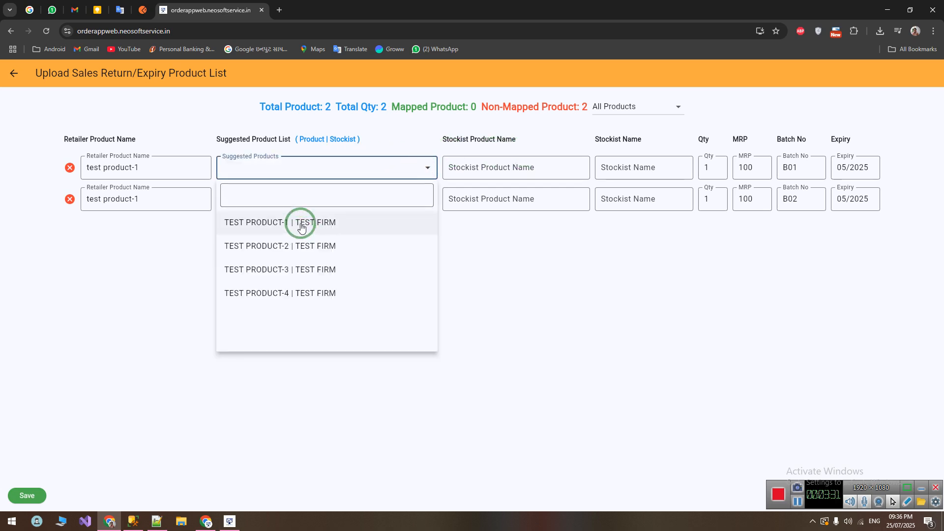
pyautogui.click(302, 226)
pyautogui.click(417, 201)
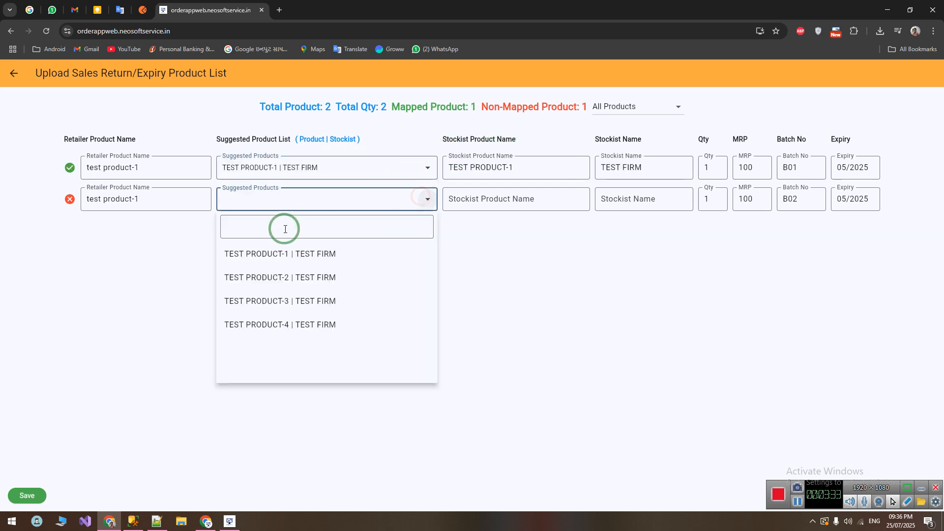
pyautogui.click(259, 251)
pyautogui.click(464, 297)
# Step: Save the uploaded sales return/expiry product list
pyautogui.click(854, 474)
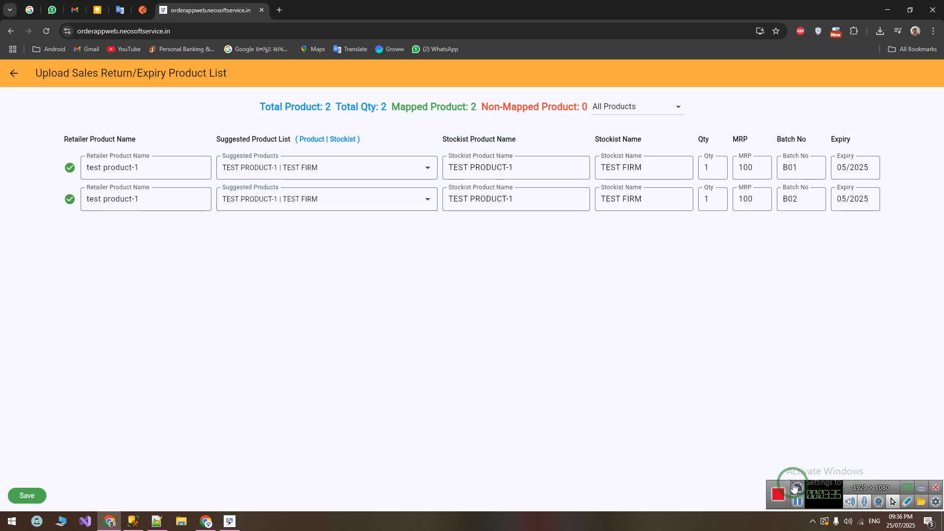
pyautogui.moveTo(784, 477); pyautogui.dragTo(727, 459)
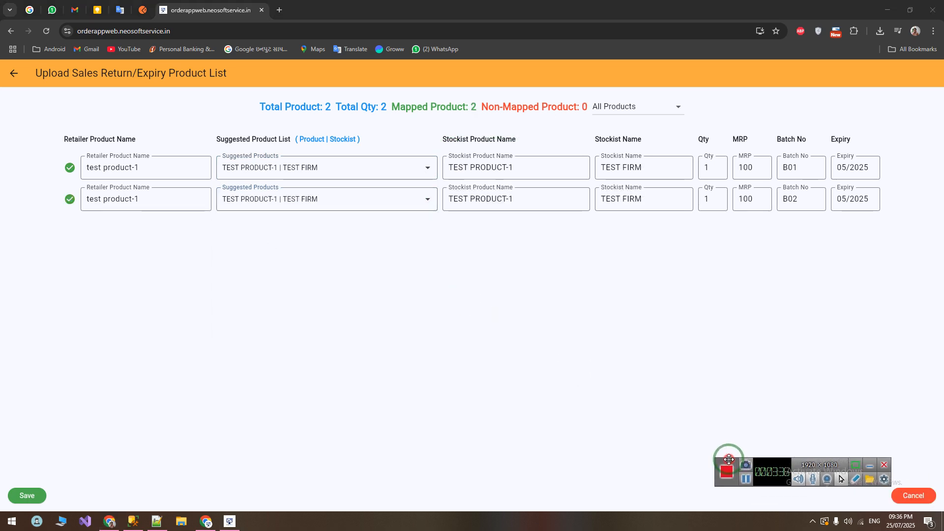
pyautogui.click(35, 495)
pyautogui.click(533, 231)
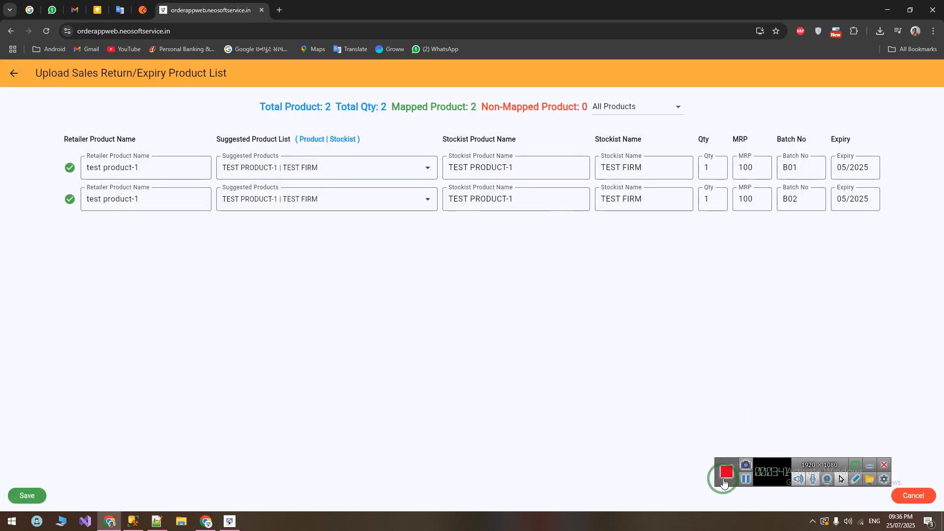
pyautogui.click(746, 479)
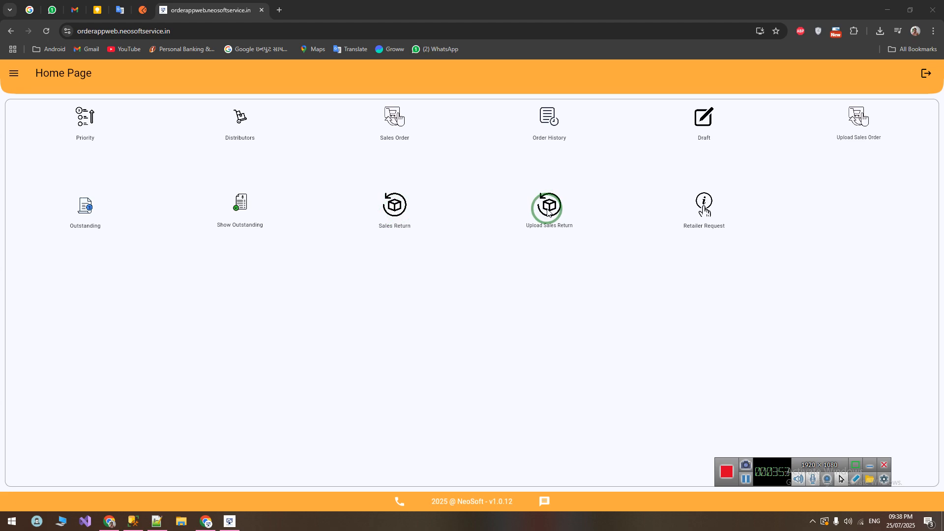
# Step: Switch to the Notepad++ notes and review step 1 on order entry and step 2 on the stockist's sales return
pyautogui.click(156, 521)
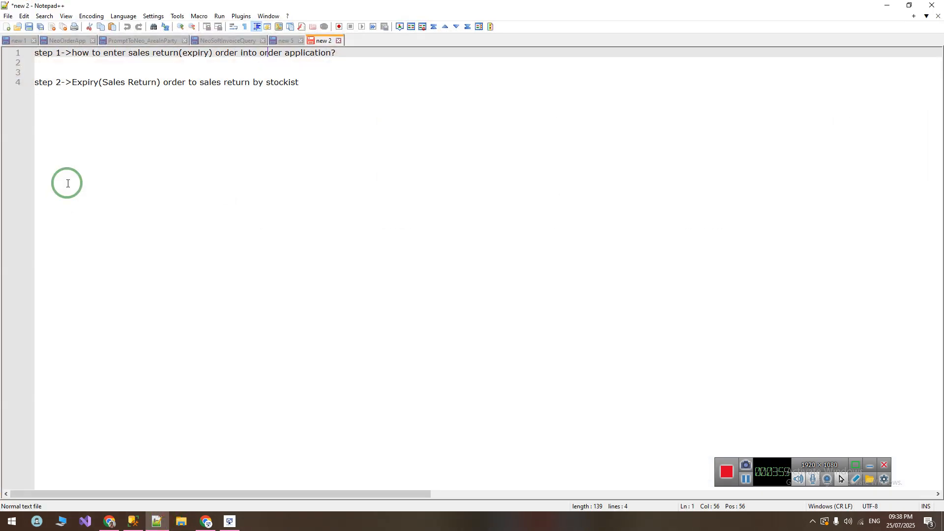
pyautogui.moveTo(54, 52); pyautogui.dragTo(369, 62)
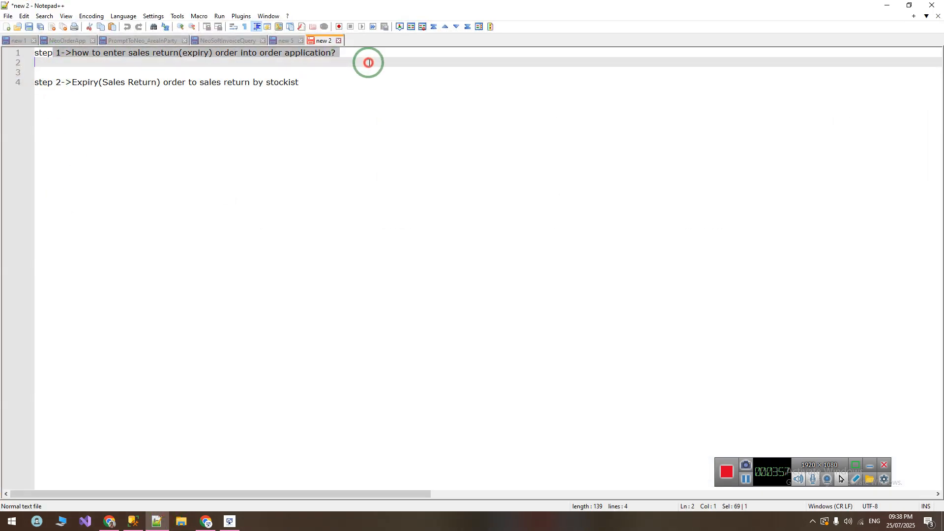
pyautogui.moveTo(56, 82); pyautogui.dragTo(309, 80)
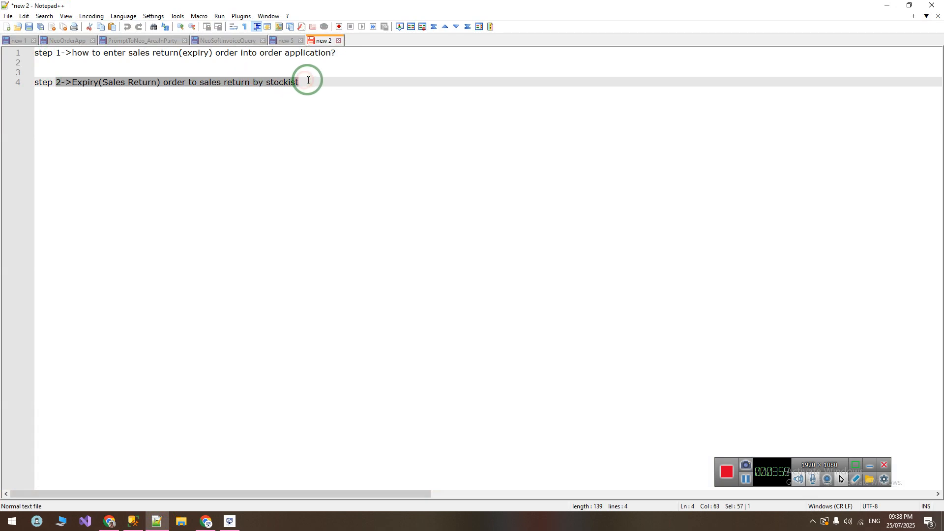
pyautogui.click(340, 137)
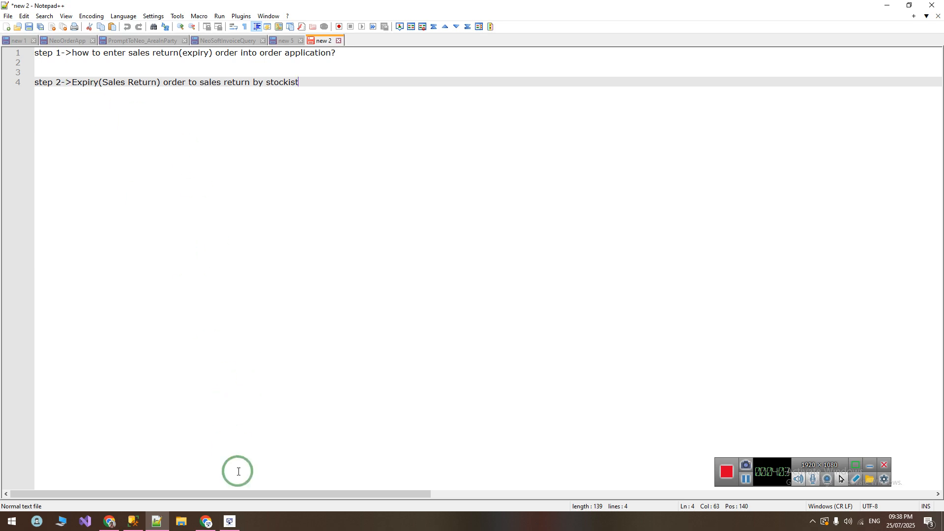
# Step: Switch to the stockist's NeoSoft program, open the sales return orders and sync the pending NeoSoft orders
pyautogui.click(230, 522)
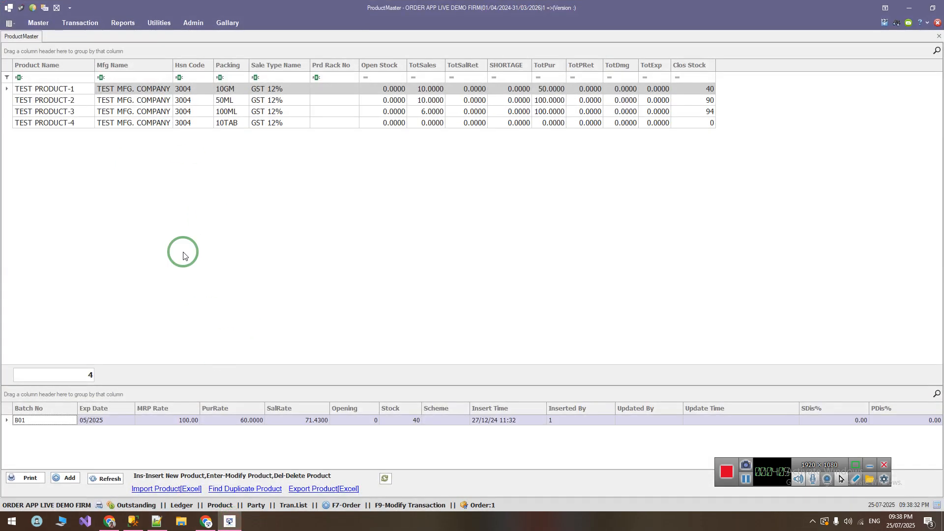
pyautogui.click(80, 23)
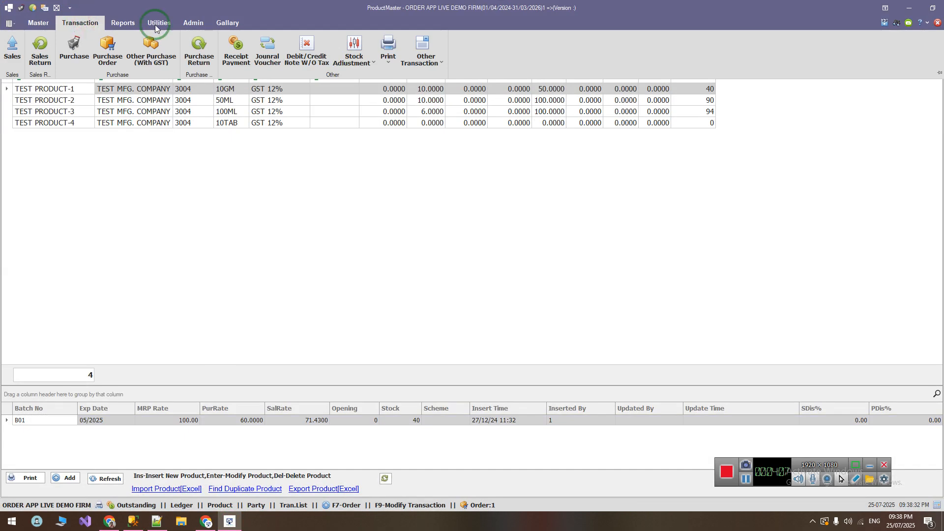
pyautogui.click(423, 53)
pyautogui.click(446, 252)
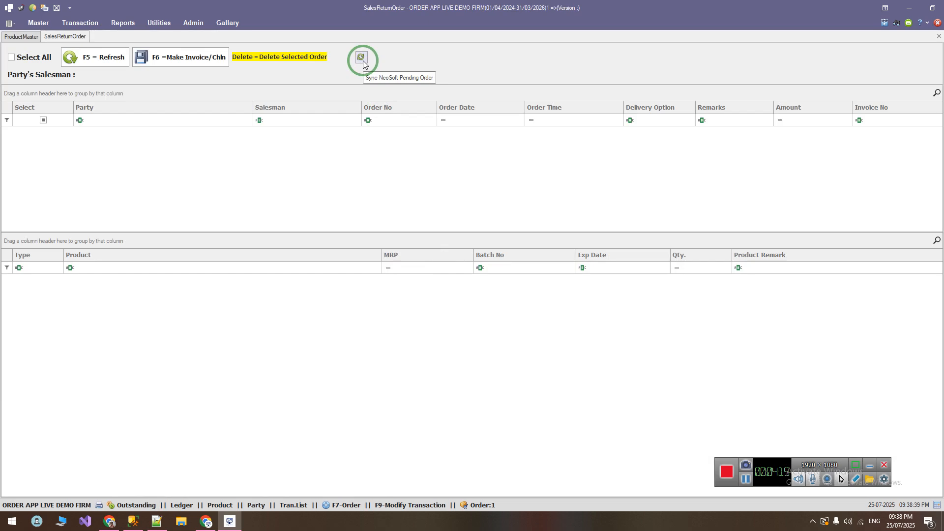
pyautogui.click(362, 60)
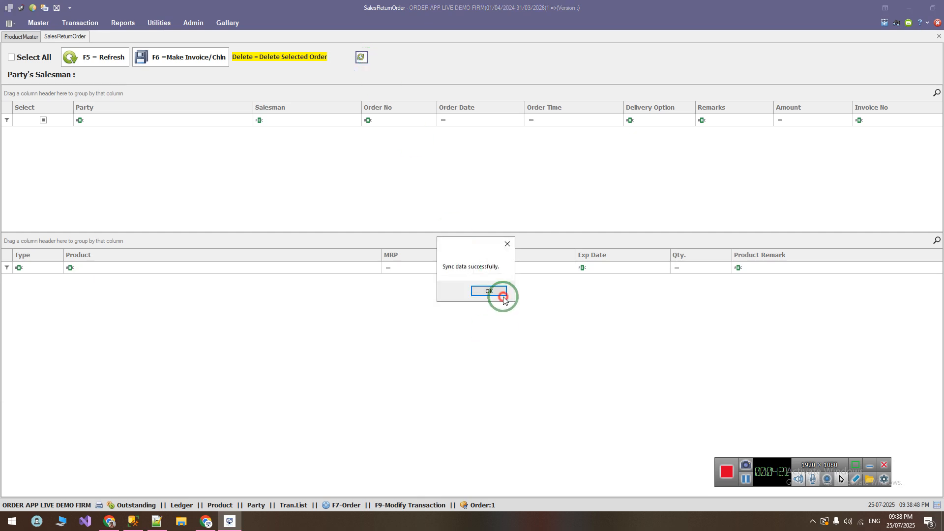
pyautogui.click(499, 295)
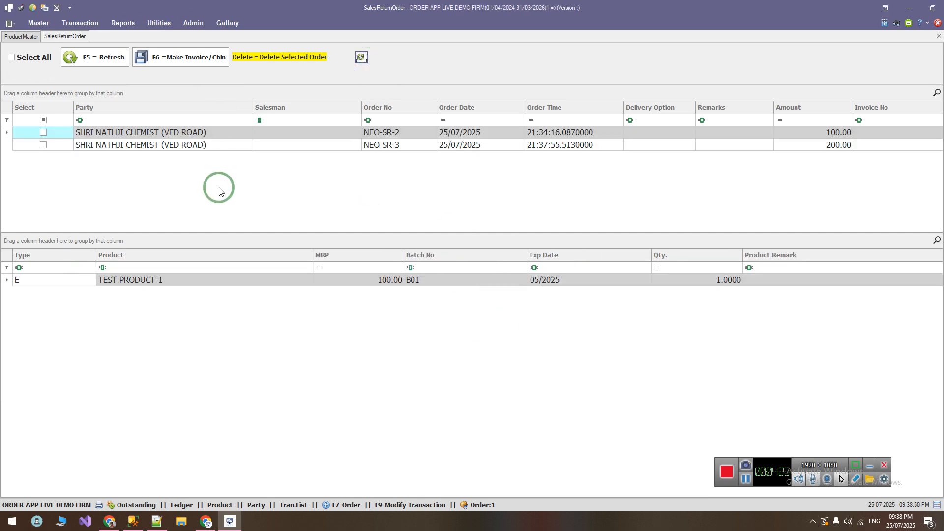
# Step: Compare the product lines of the two synced sales return orders
pyautogui.click(182, 134)
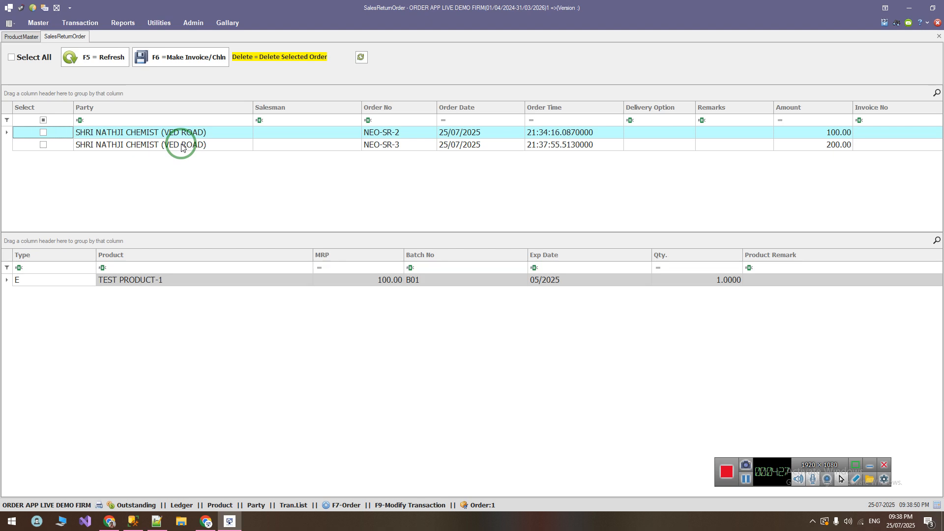
pyautogui.click(182, 146)
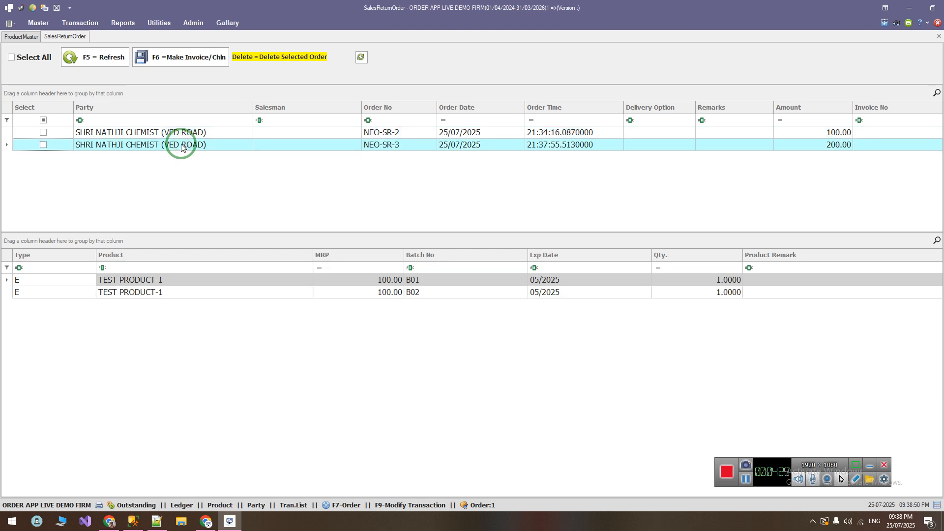
pyautogui.click(183, 133)
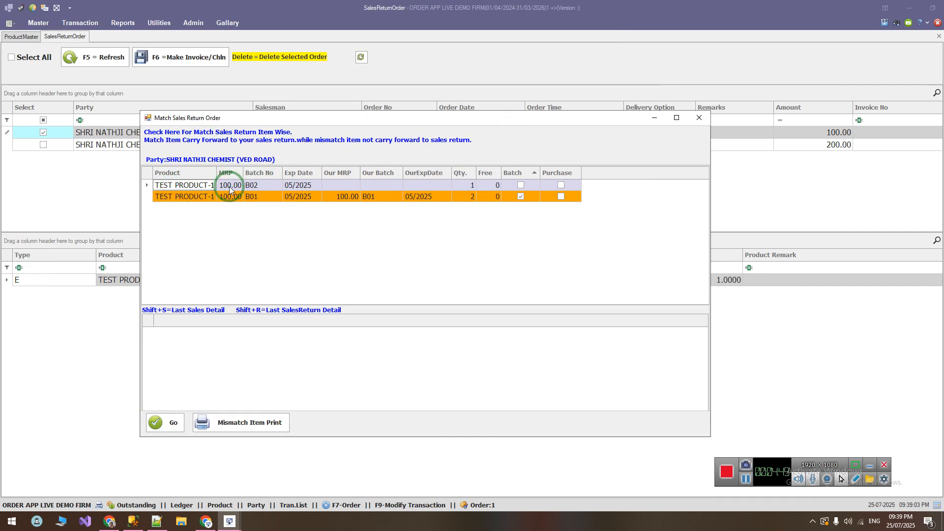
# Step: Match the TEST PRODUCT-1 batch B02 line to stock batch B01, carry the items into a sales return bill and close the bill unsaved
pyautogui.click(262, 190)
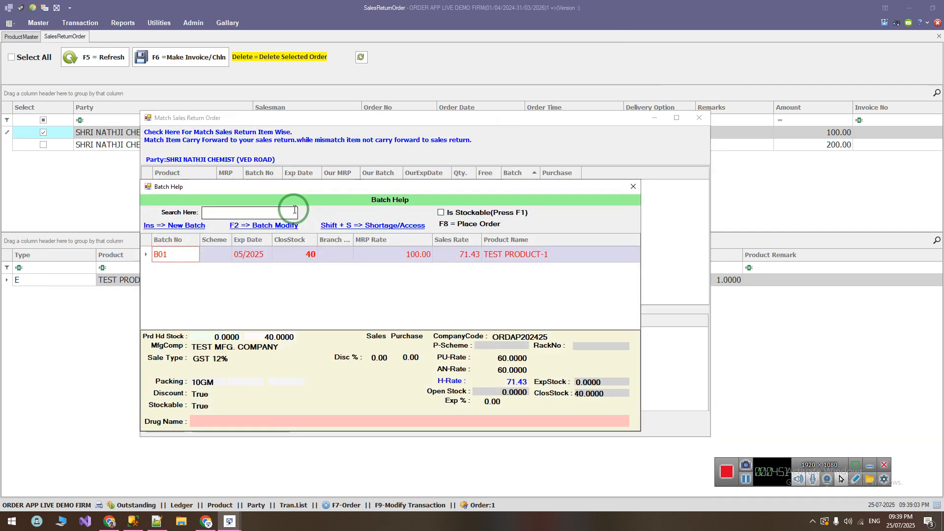
pyautogui.press('Escape')
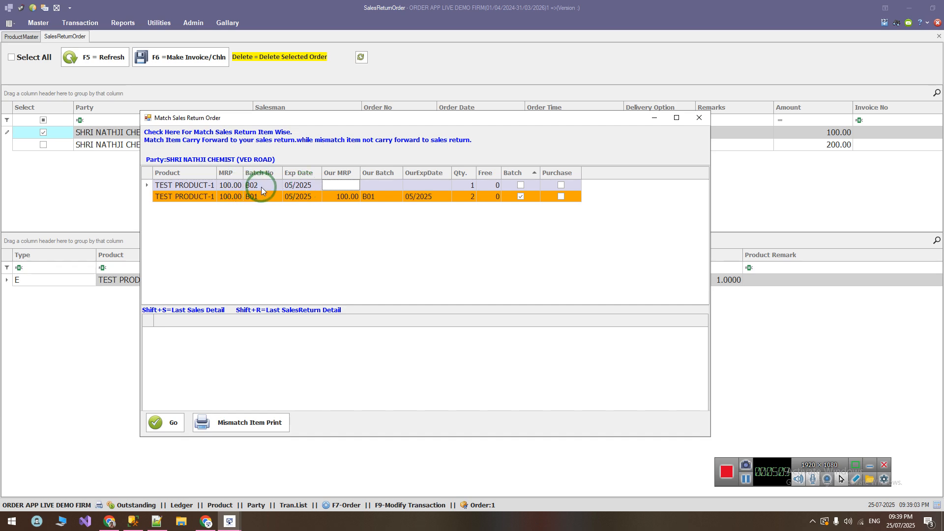
pyautogui.doubleClick(347, 189)
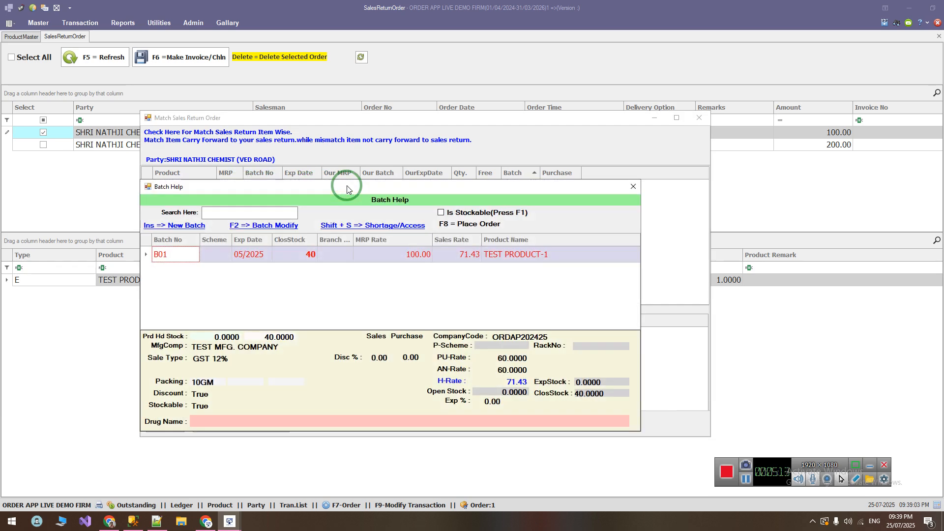
pyautogui.press('Return')
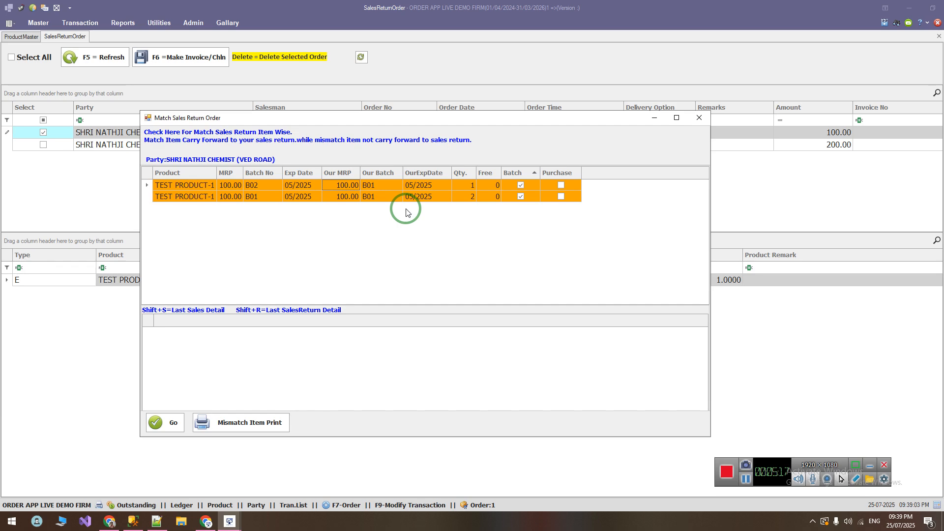
pyautogui.click(167, 424)
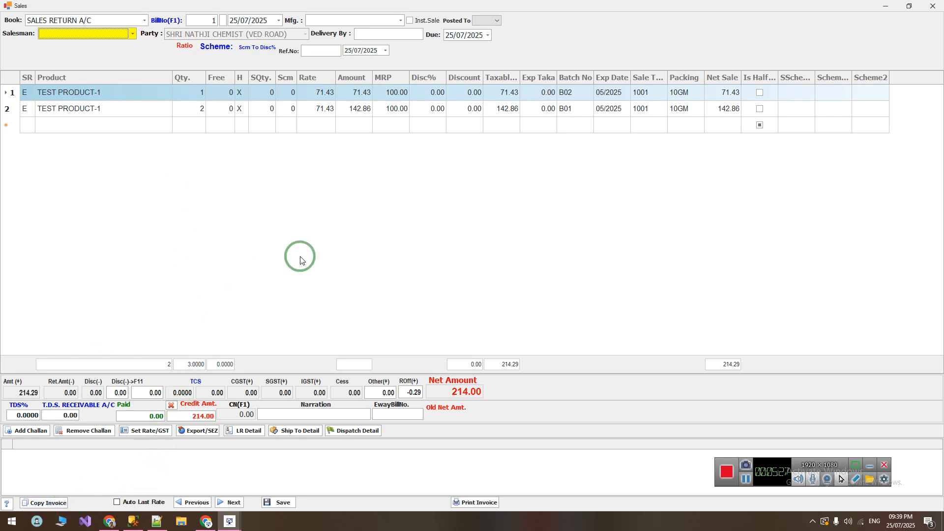
pyautogui.click(936, 9)
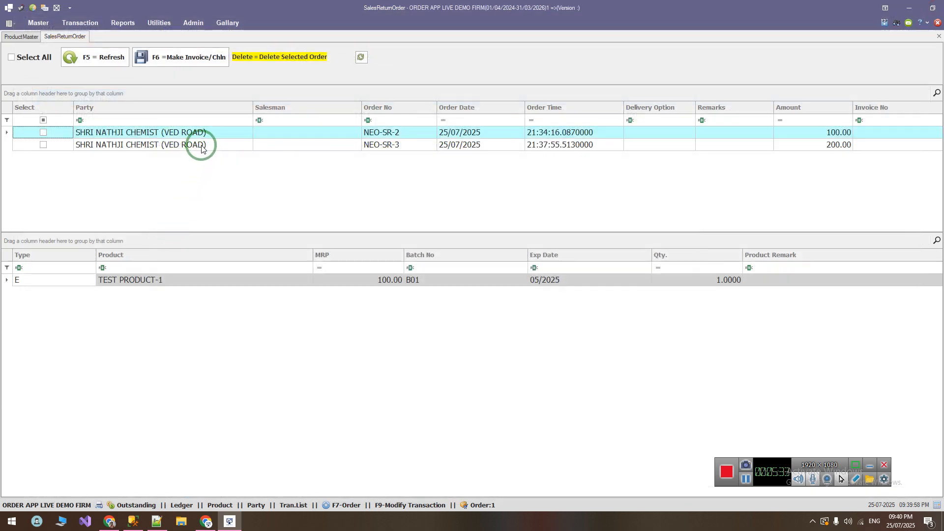
# Step: Open item matching for the second sales return order and show the last sales detail for the TEST PRODUCT-1 batch B01 line
pyautogui.click(141, 146)
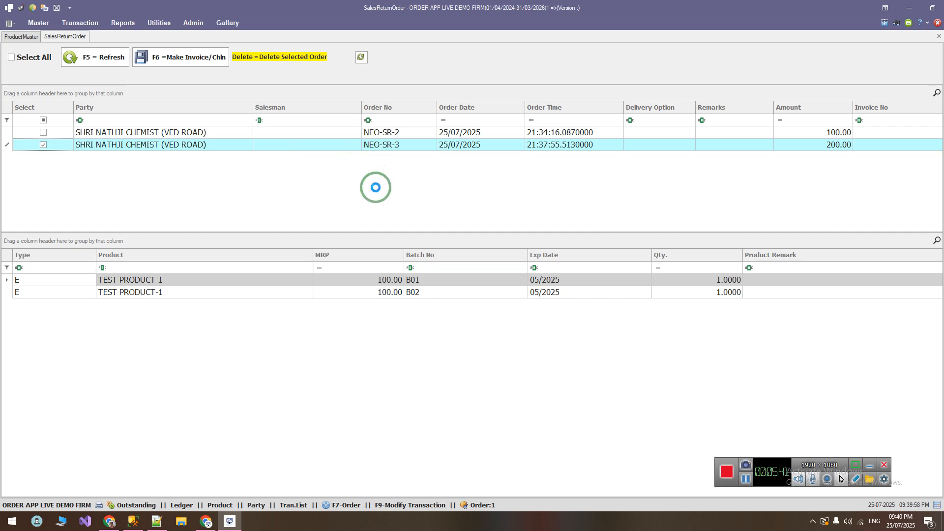
pyautogui.press('F6')
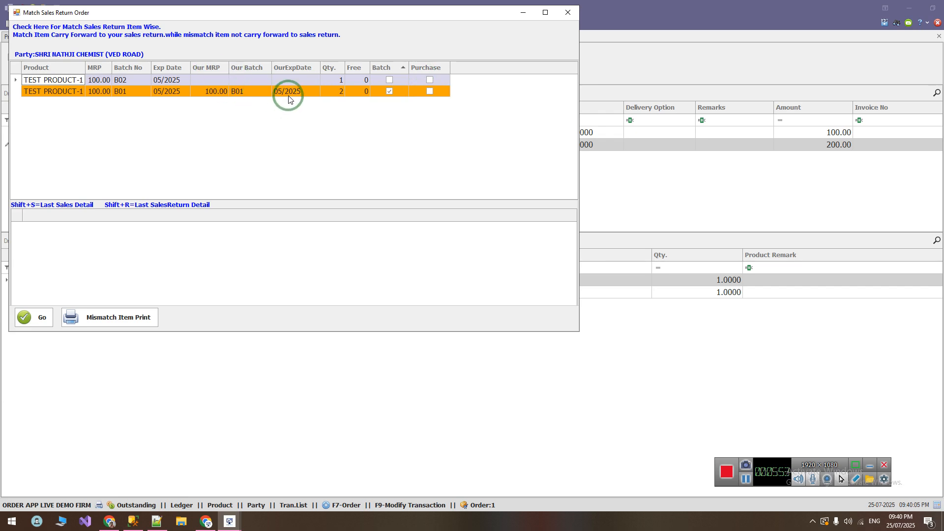
pyautogui.click(568, 12)
pyautogui.click(747, 480)
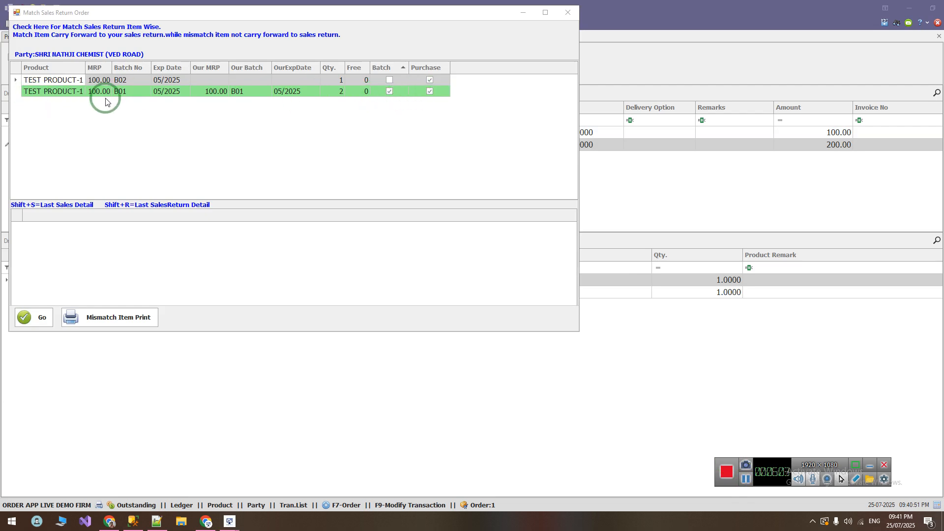
pyautogui.click(71, 97)
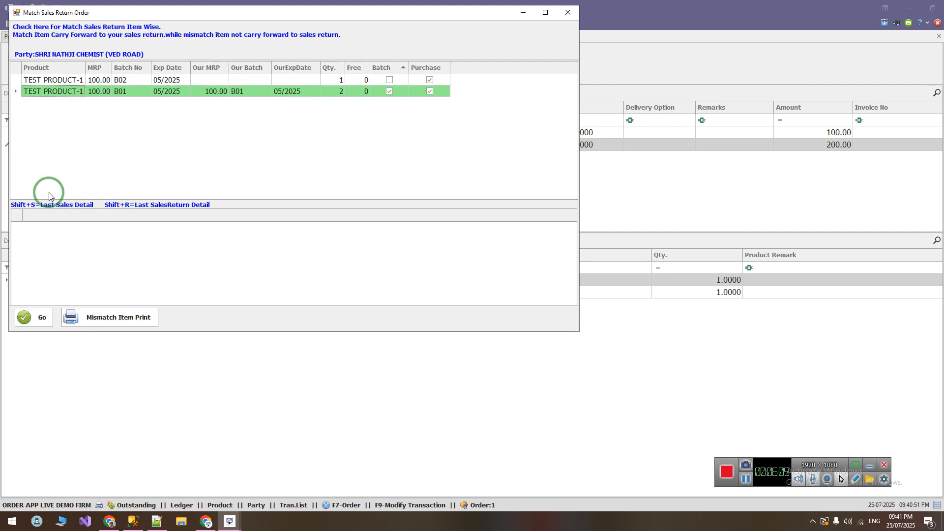
pyautogui.hotkey('shift', 's')
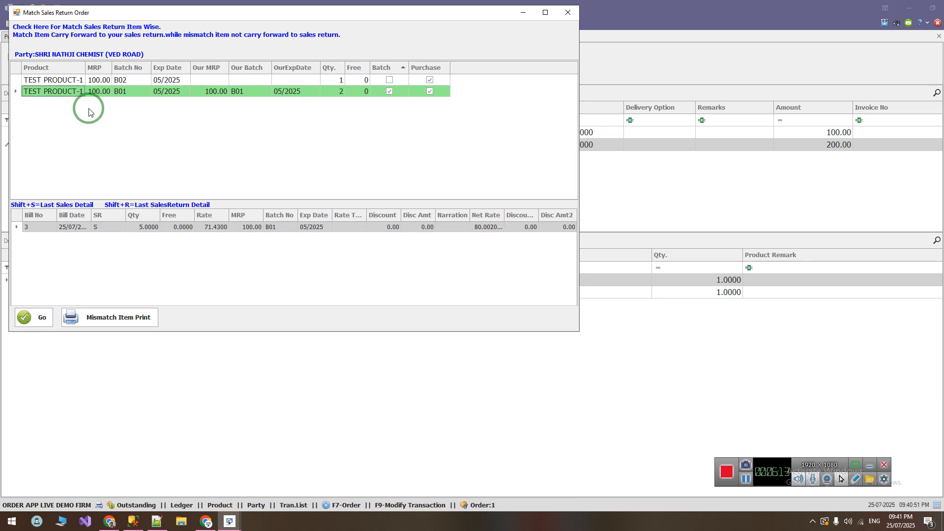
# Step: Show the last sales return detail for the batch B01 line and match the TEST PRODUCT-1 batch B02 line to stock batch B01
pyautogui.hotkey('shift', 'r')
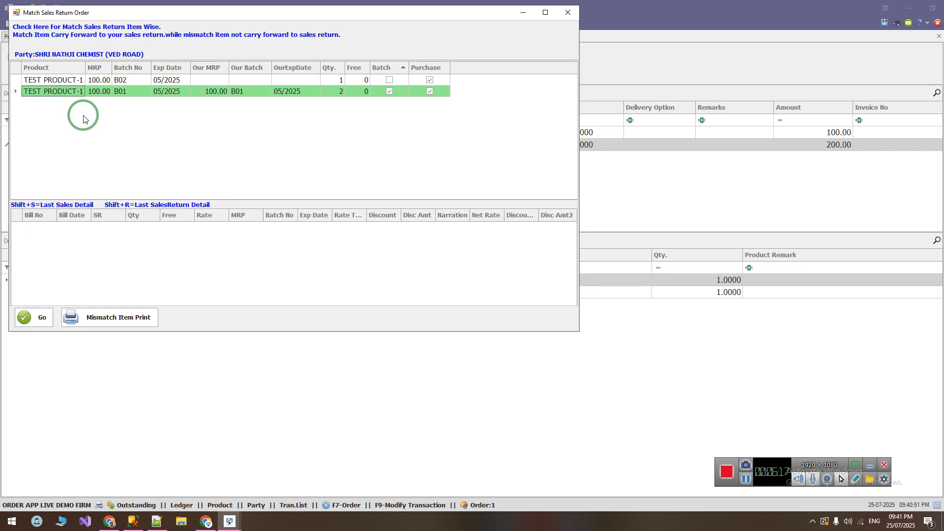
pyautogui.press('Up')
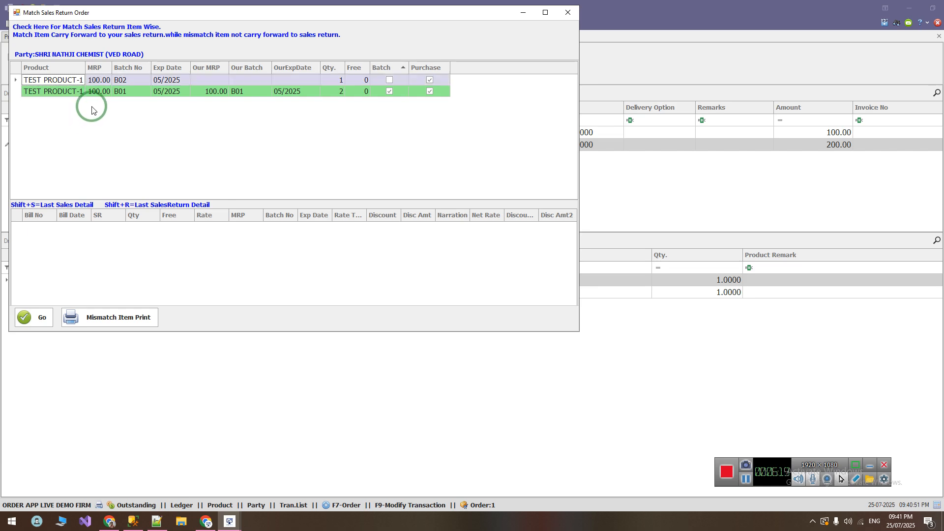
pyautogui.press('Return')
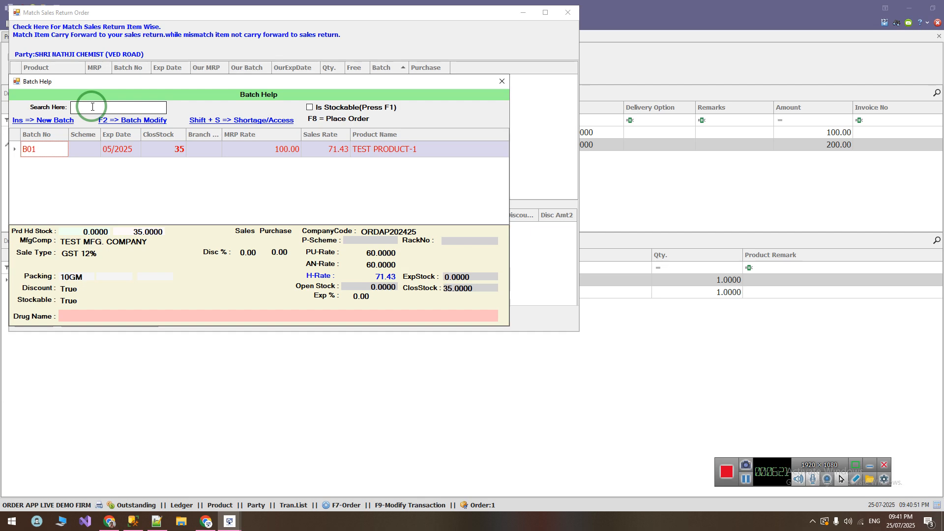
pyautogui.moveTo(107, 83); pyautogui.dragTo(132, 134)
pyautogui.press('Right')
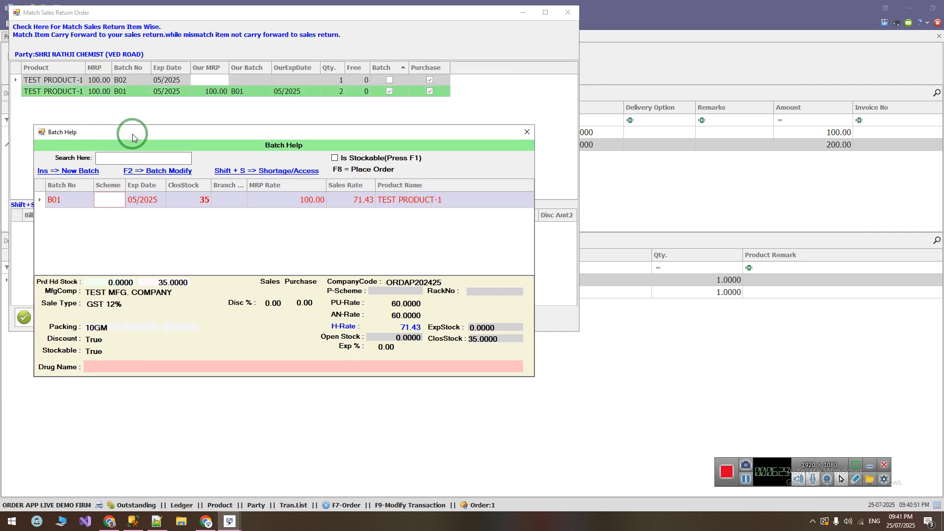
pyautogui.press('Return')
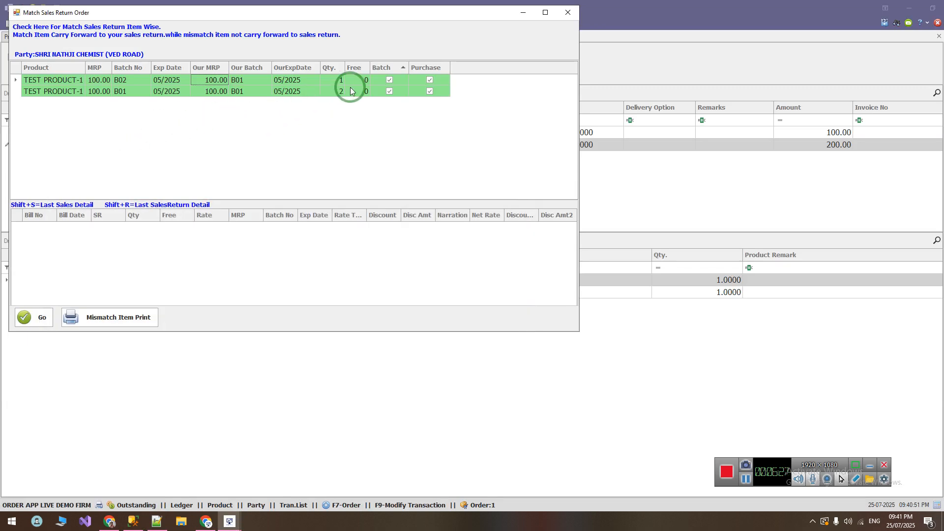
# Step: Carry the matched items into a sales return bill and save it with SALESMAN-1 as the salesman
pyautogui.click(37, 324)
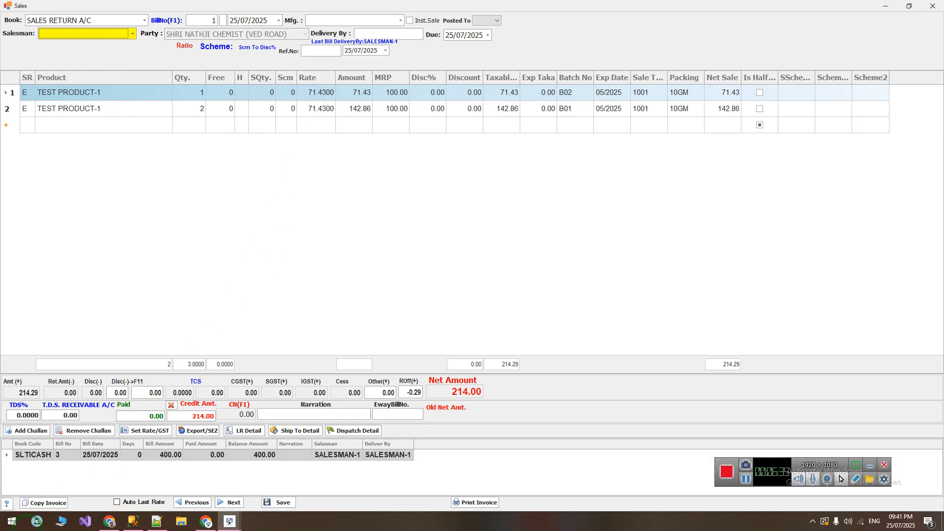
pyautogui.click(285, 505)
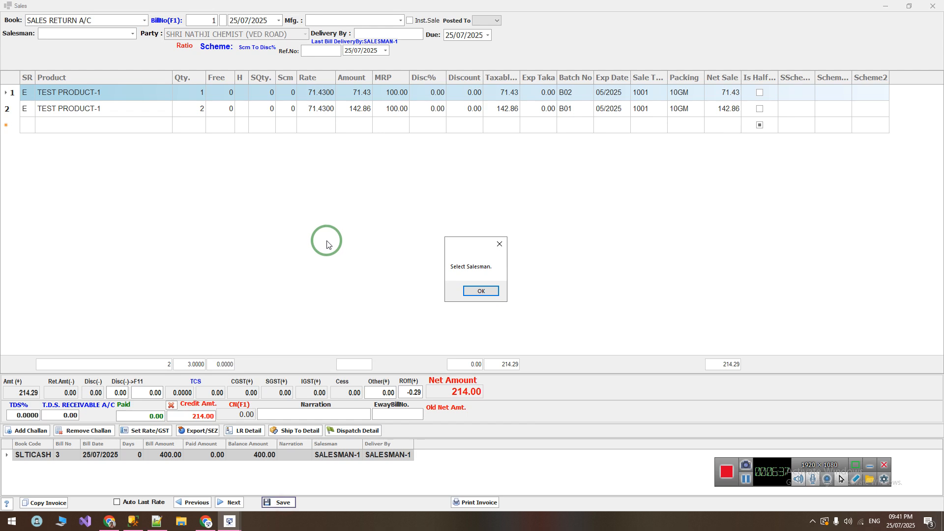
pyautogui.click(480, 291)
pyautogui.click(131, 33)
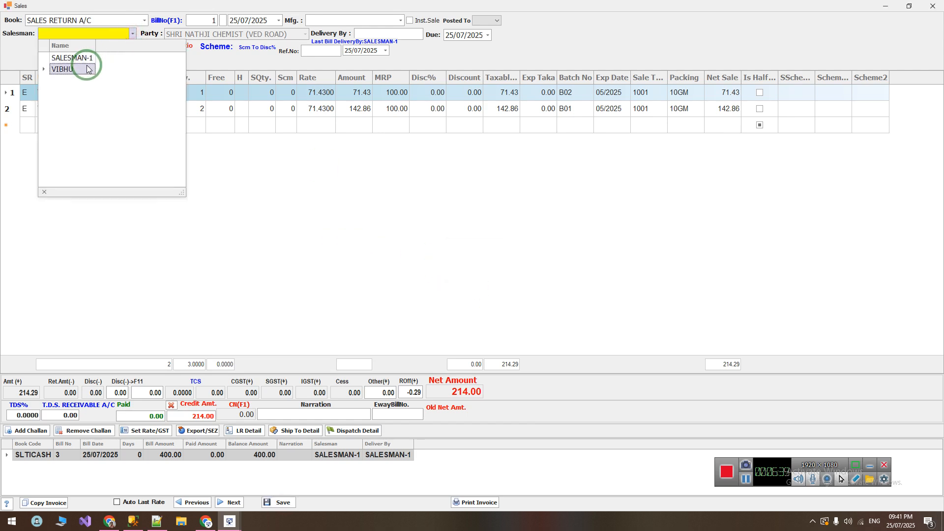
pyautogui.click(75, 58)
pyautogui.click(284, 502)
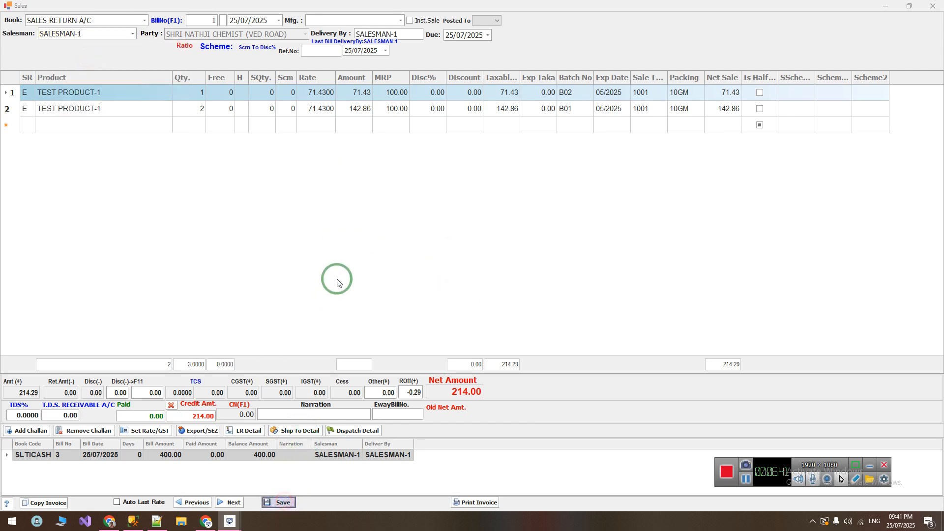
pyautogui.click(558, 169)
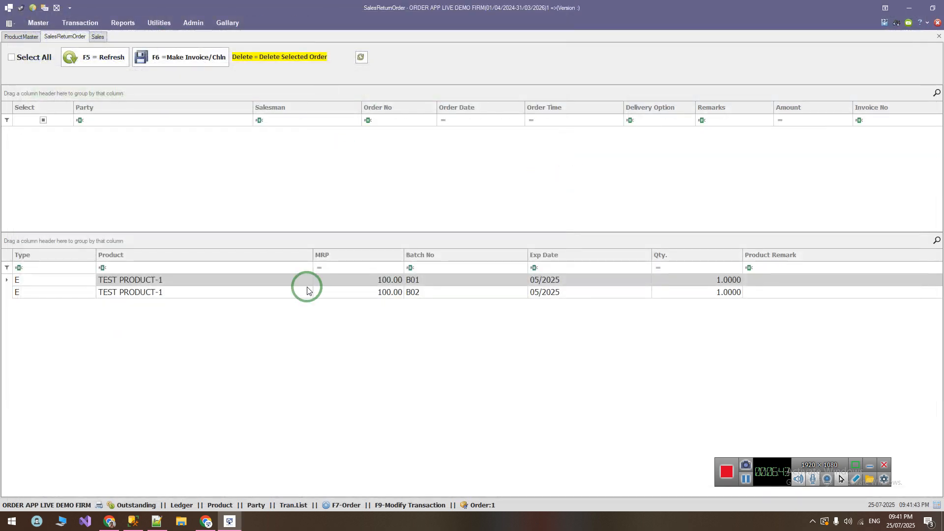